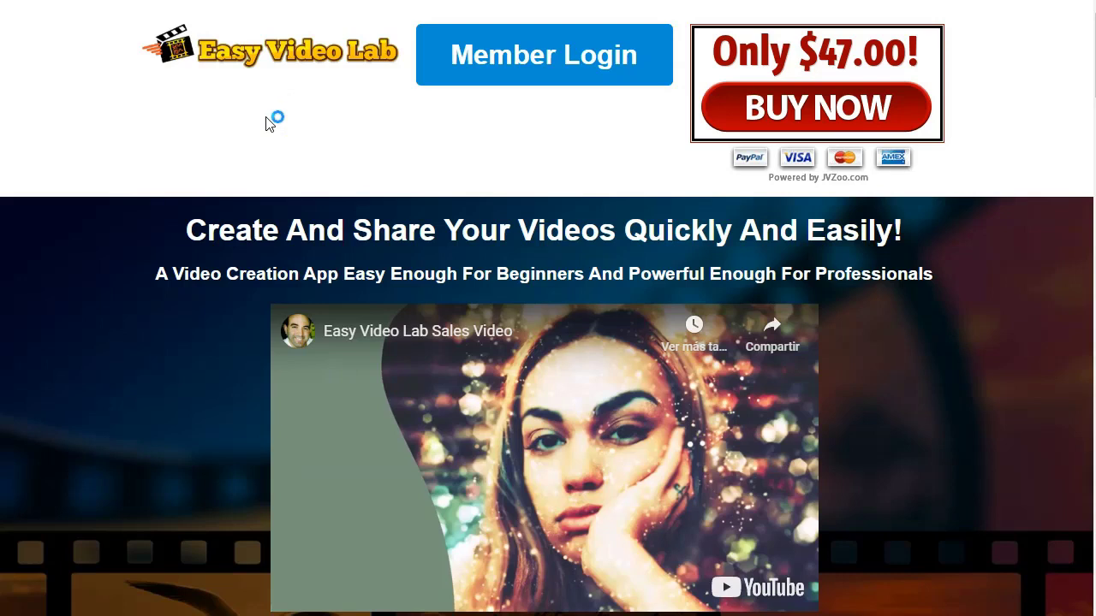
Step: Scroll down the Easy Video Lab sales page through the product features
{"action": "scroll", "coordinate": [139, 220], "scroll_direction": "down", "scroll_amount": 1}
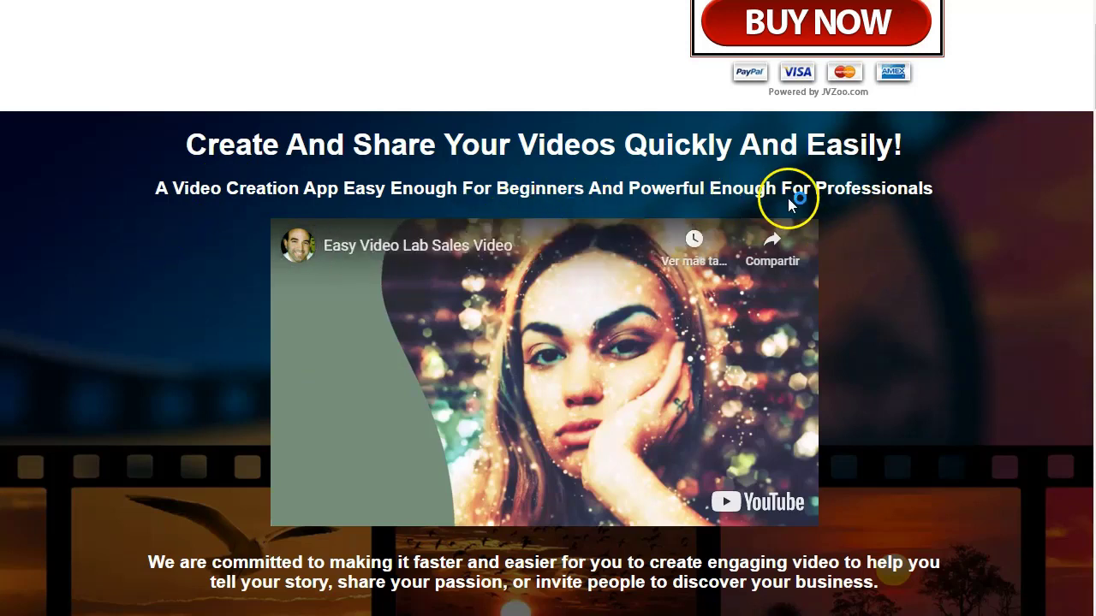
{"action": "scroll", "coordinate": [912, 285], "scroll_direction": "down", "scroll_amount": 4}
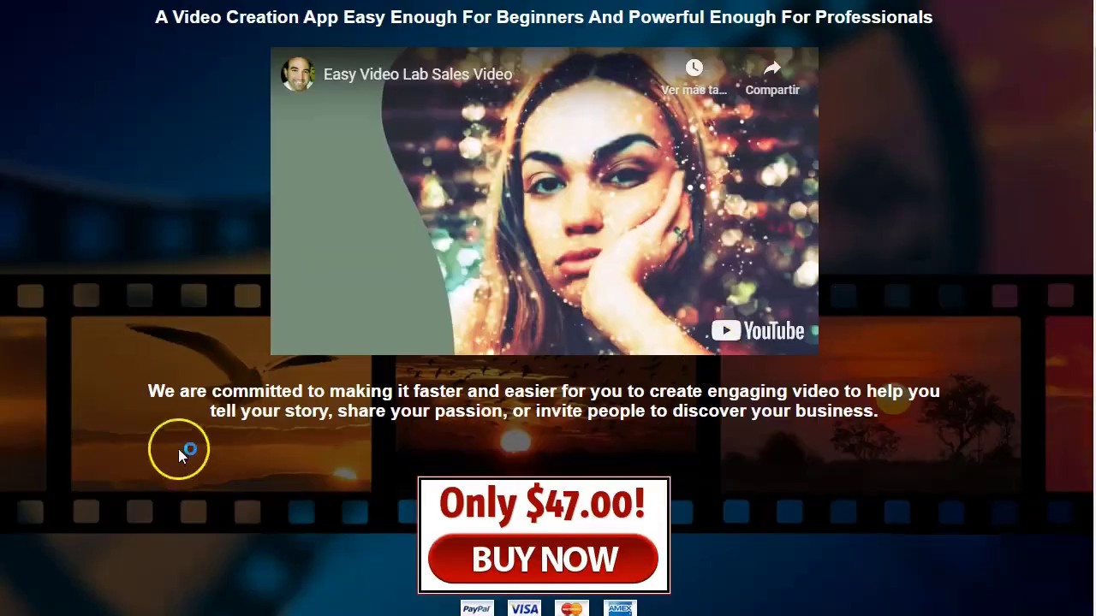
{"action": "scroll", "coordinate": [237, 286], "scroll_direction": "up", "scroll_amount": 5}
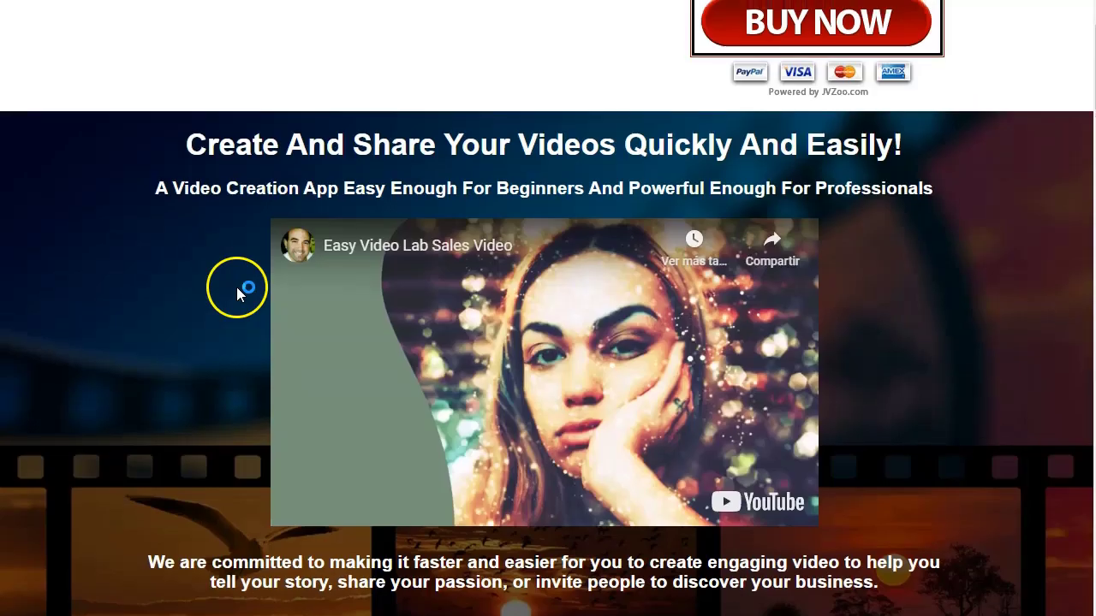
{"action": "scroll", "coordinate": [259, 353], "scroll_direction": "down", "scroll_amount": 6}
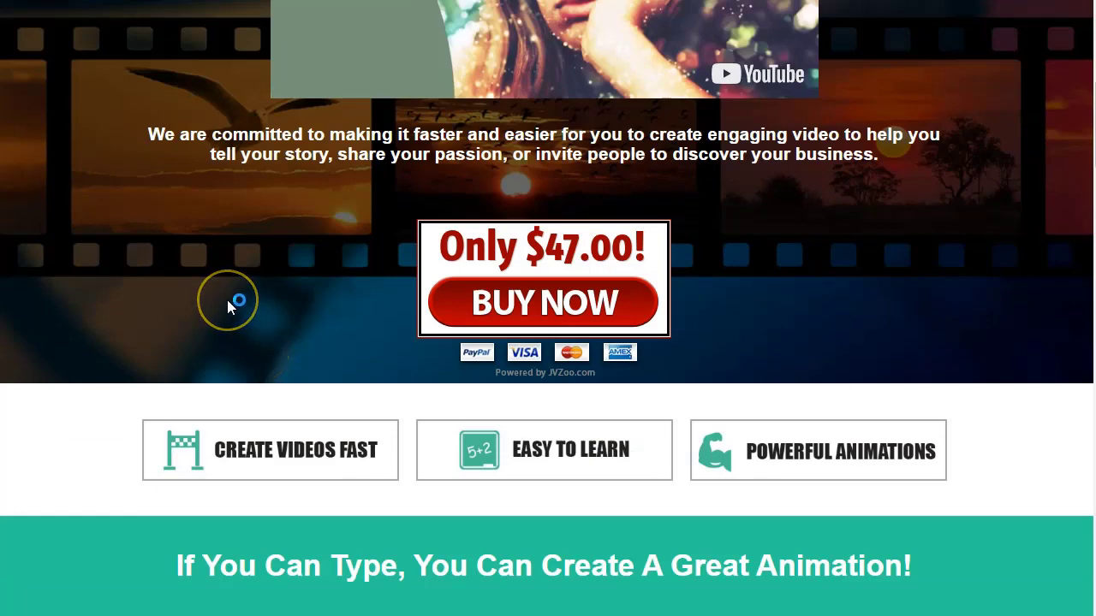
{"action": "scroll", "coordinate": [229, 302], "scroll_direction": "down", "scroll_amount": 1}
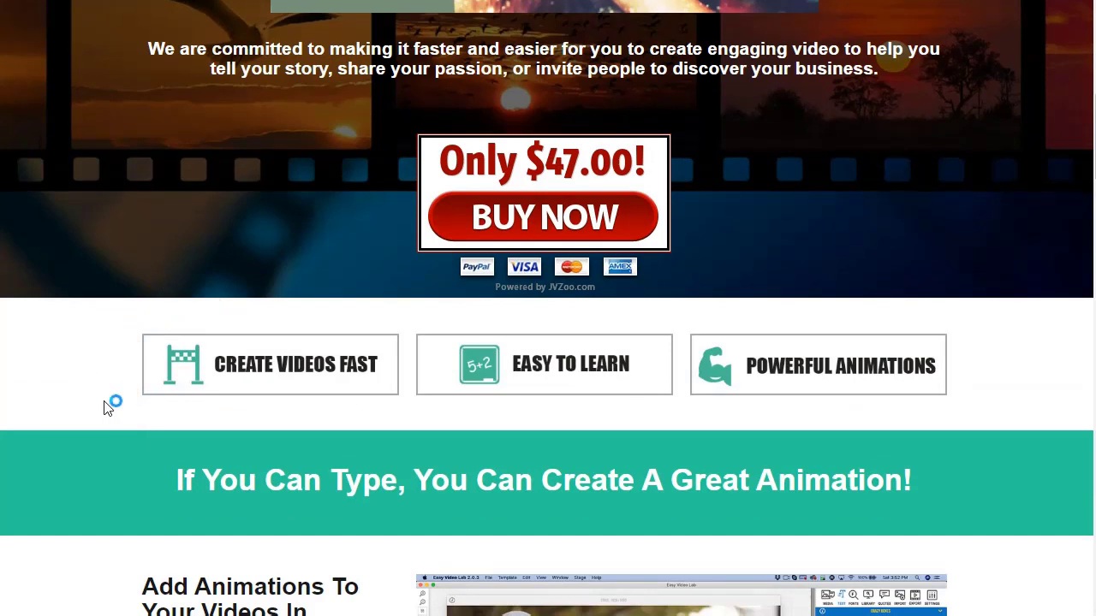
{"action": "scroll", "coordinate": [104, 407], "scroll_direction": "down", "scroll_amount": 1}
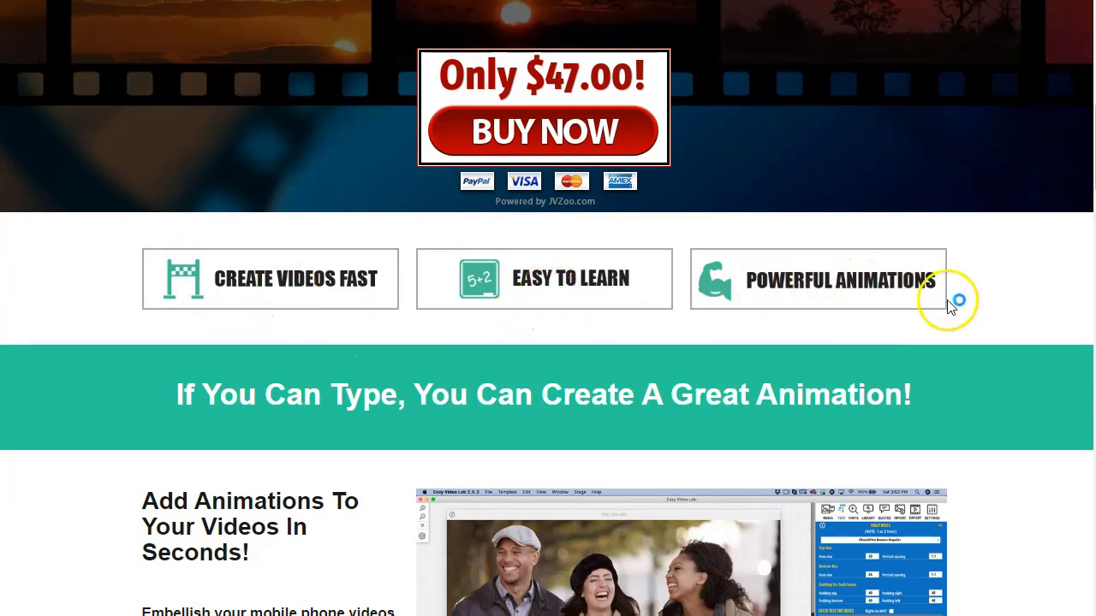
{"action": "scroll", "coordinate": [86, 344], "scroll_direction": "down", "scroll_amount": 3}
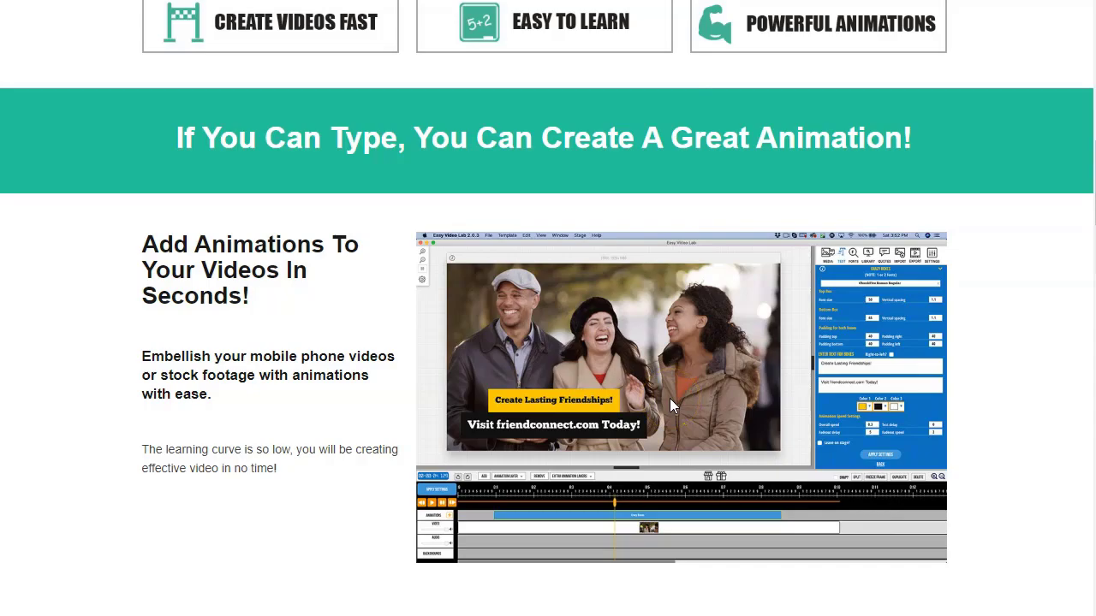
{"action": "scroll", "coordinate": [670, 399], "scroll_direction": "down", "scroll_amount": 3}
{"action": "scroll", "coordinate": [669, 402], "scroll_direction": "down", "scroll_amount": 1}
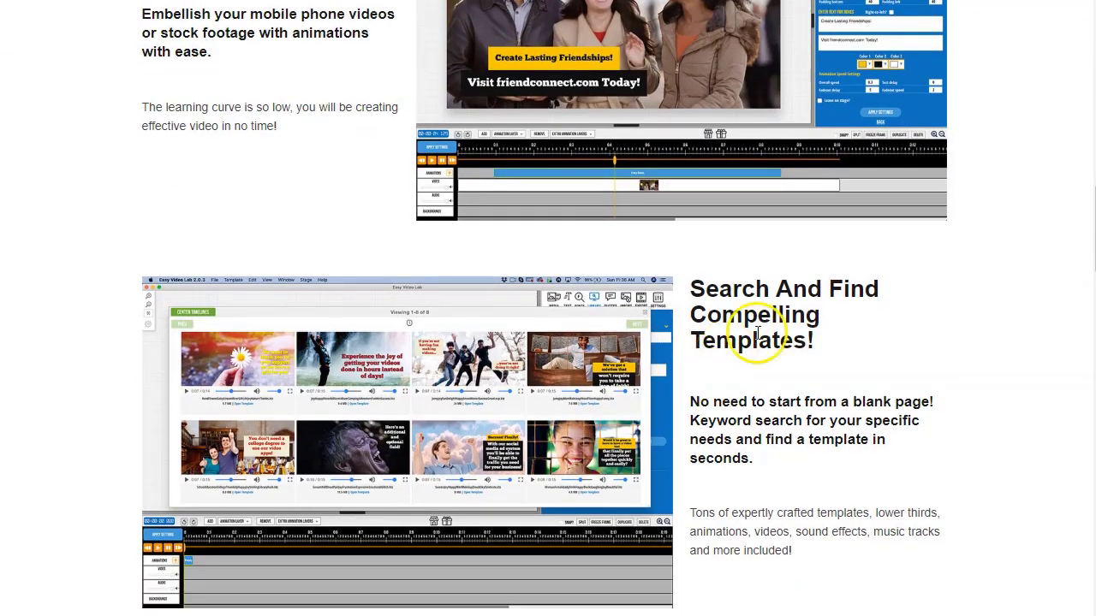
{"action": "scroll", "coordinate": [788, 318], "scroll_direction": "down", "scroll_amount": 2}
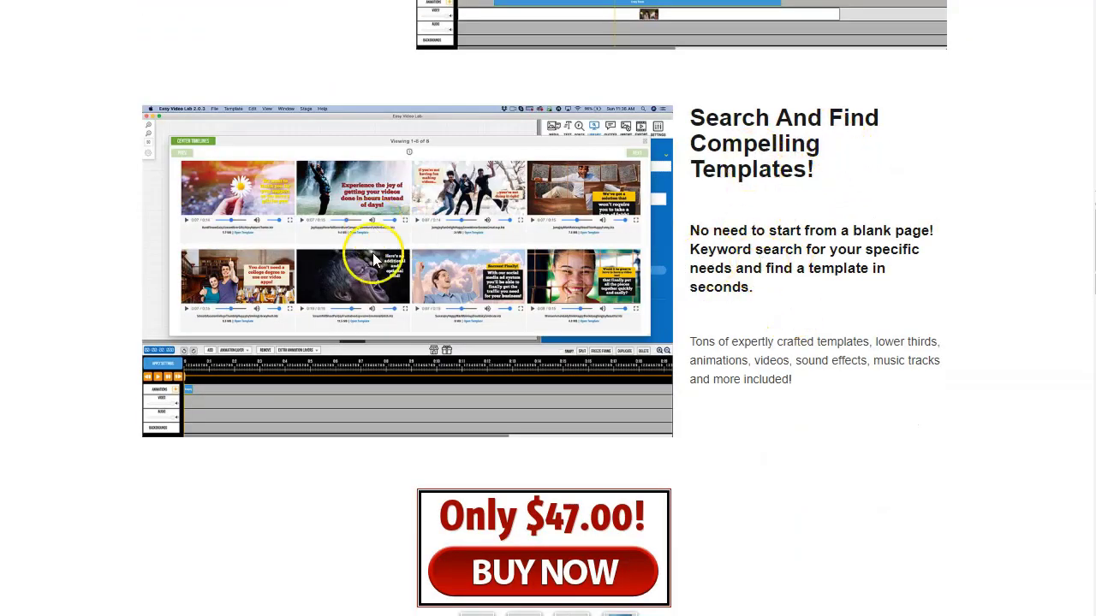
{"action": "scroll", "coordinate": [311, 276], "scroll_direction": "down", "scroll_amount": 2}
{"action": "scroll", "coordinate": [313, 282], "scroll_direction": "down", "scroll_amount": 4}
{"action": "scroll", "coordinate": [313, 283], "scroll_direction": "down", "scroll_amount": 4}
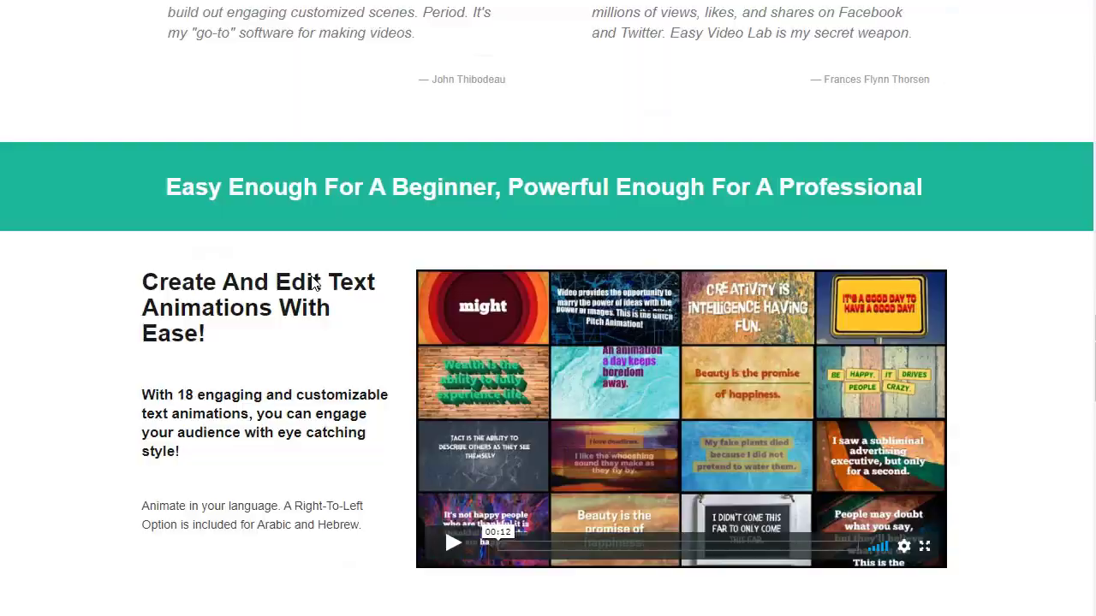
{"action": "scroll", "coordinate": [313, 283], "scroll_direction": "down", "scroll_amount": 2}
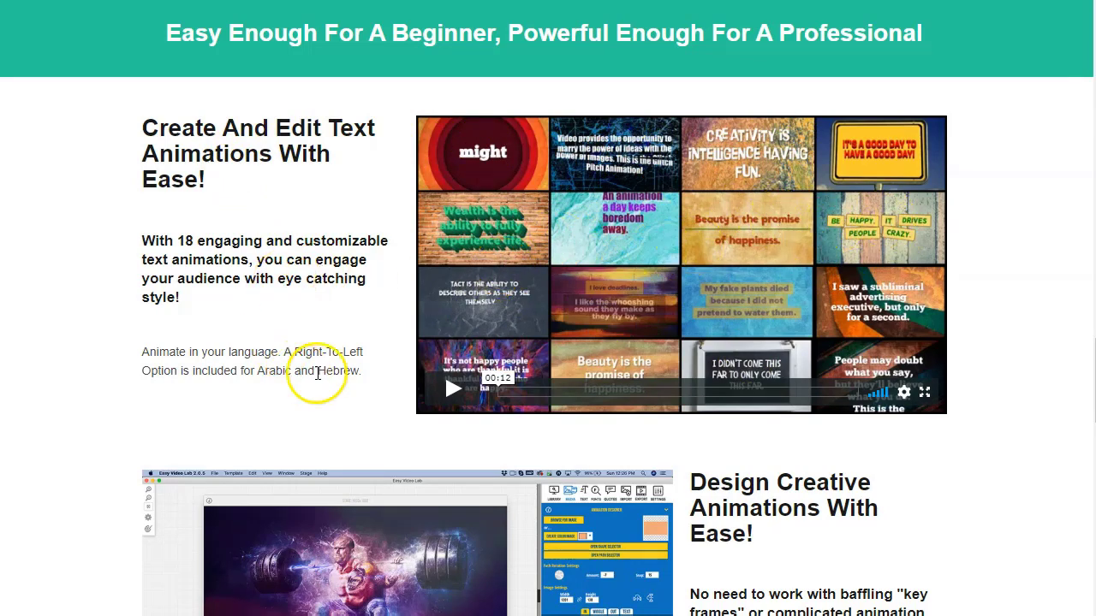
Step: Briefly play and pause the text animations showcase video, then continue to the FAQ
{"action": "left_click", "coordinate": [443, 394]}
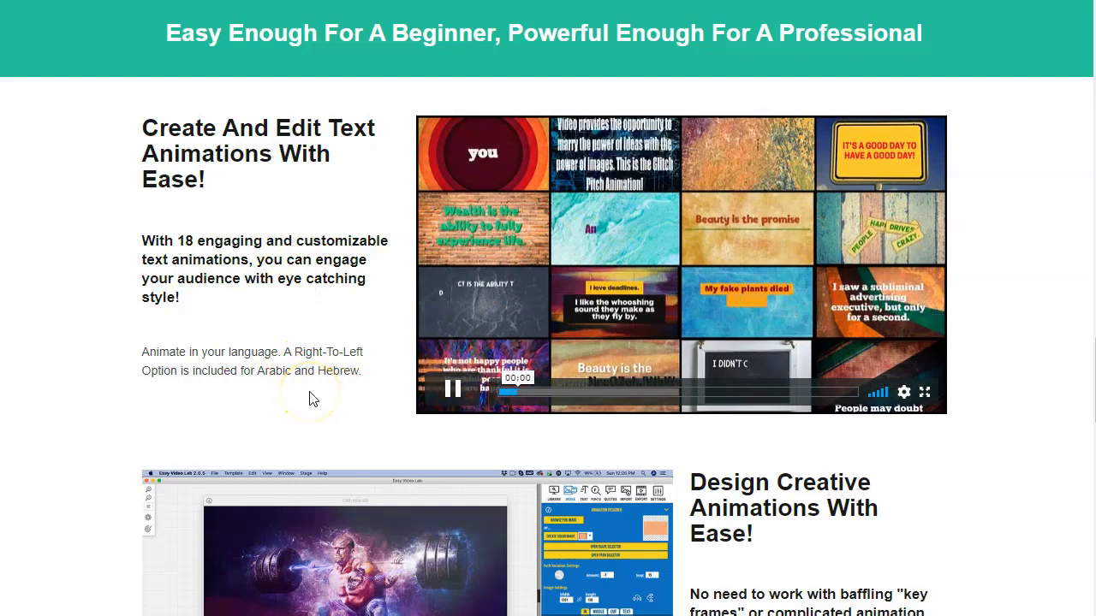
{"action": "left_click", "coordinate": [462, 395]}
{"action": "scroll", "coordinate": [257, 317], "scroll_direction": "down", "scroll_amount": 4}
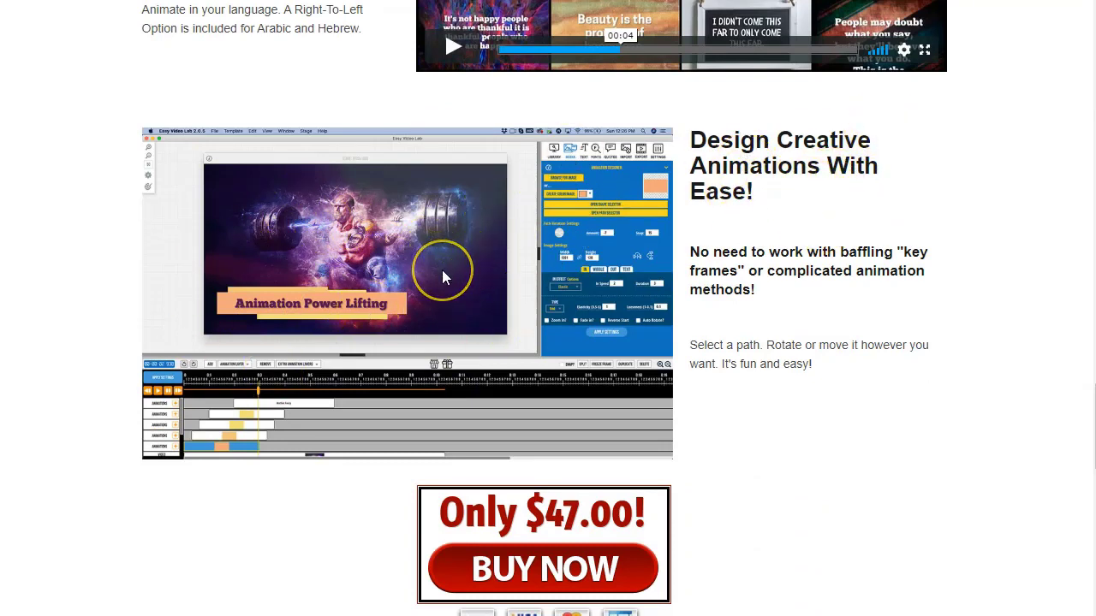
{"action": "scroll", "coordinate": [441, 276], "scroll_direction": "down", "scroll_amount": 4}
{"action": "scroll", "coordinate": [330, 183], "scroll_direction": "up", "scroll_amount": 2}
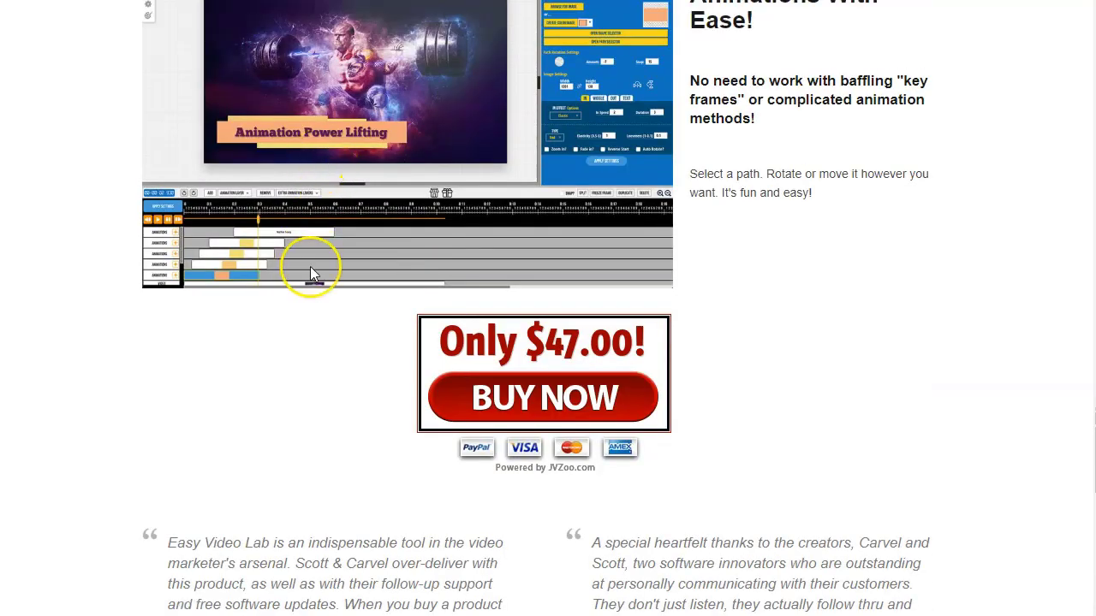
{"action": "scroll", "coordinate": [310, 269], "scroll_direction": "down", "scroll_amount": 4}
{"action": "scroll", "coordinate": [313, 272], "scroll_direction": "down", "scroll_amount": 4}
{"action": "scroll", "coordinate": [312, 272], "scroll_direction": "down", "scroll_amount": 2}
{"action": "scroll", "coordinate": [313, 273], "scroll_direction": "up", "scroll_amount": 1}
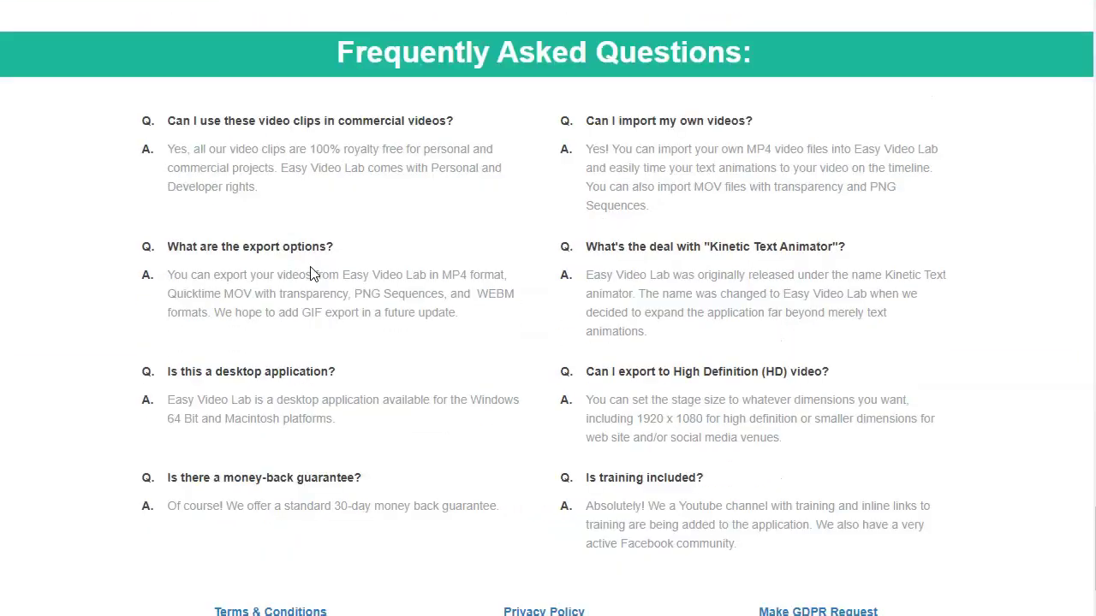
{"action": "scroll", "coordinate": [314, 272], "scroll_direction": "up", "scroll_amount": 10}
{"action": "scroll", "coordinate": [312, 271], "scroll_direction": "up", "scroll_amount": 5}
{"action": "scroll", "coordinate": [310, 267], "scroll_direction": "up", "scroll_amount": 2}
Step: Scroll back up the sales page before moving to the Kinetic Text Animator editor
{"action": "scroll", "coordinate": [311, 267], "scroll_direction": "up", "scroll_amount": 5}
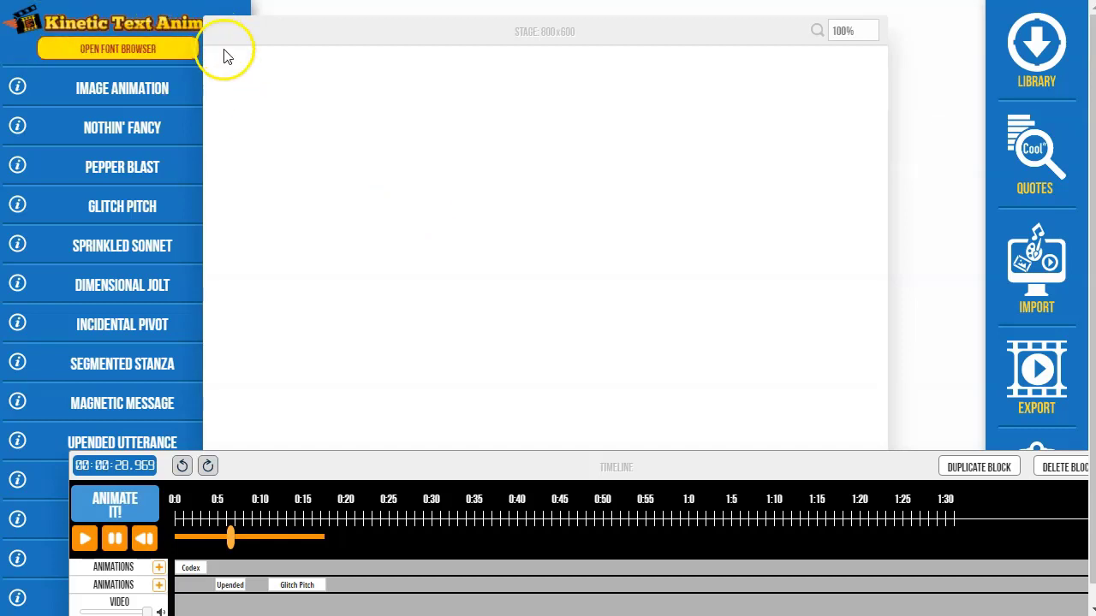
Step: Dock the timeline panel near the bottom so the Backgrounds and Audio tracks show
{"action": "left_click", "coordinate": [162, 48]}
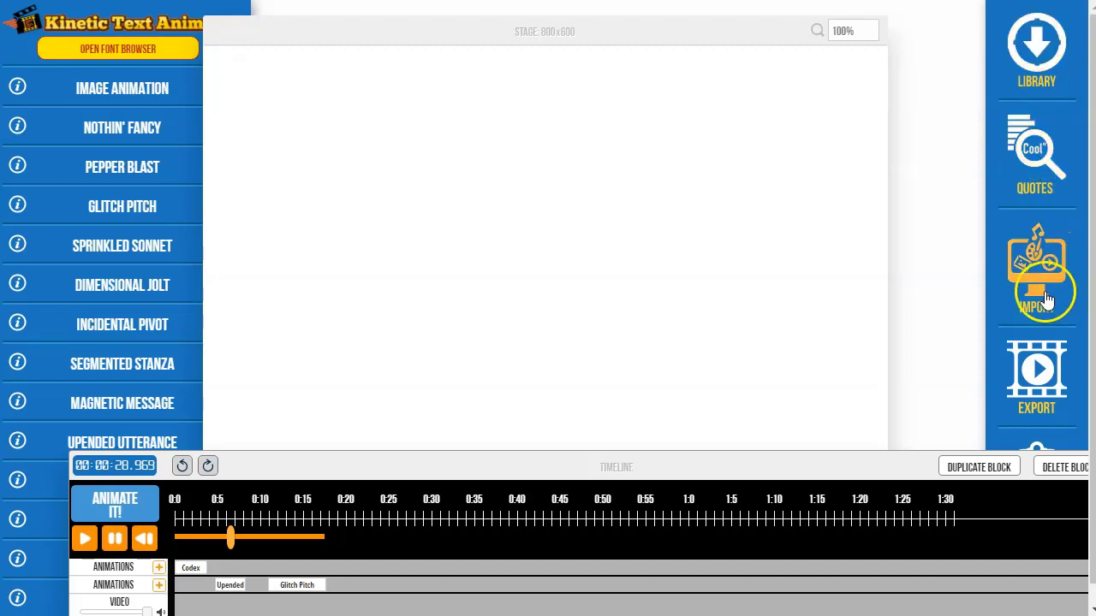
{"action": "scroll", "coordinate": [1040, 308], "scroll_direction": "down", "scroll_amount": 1}
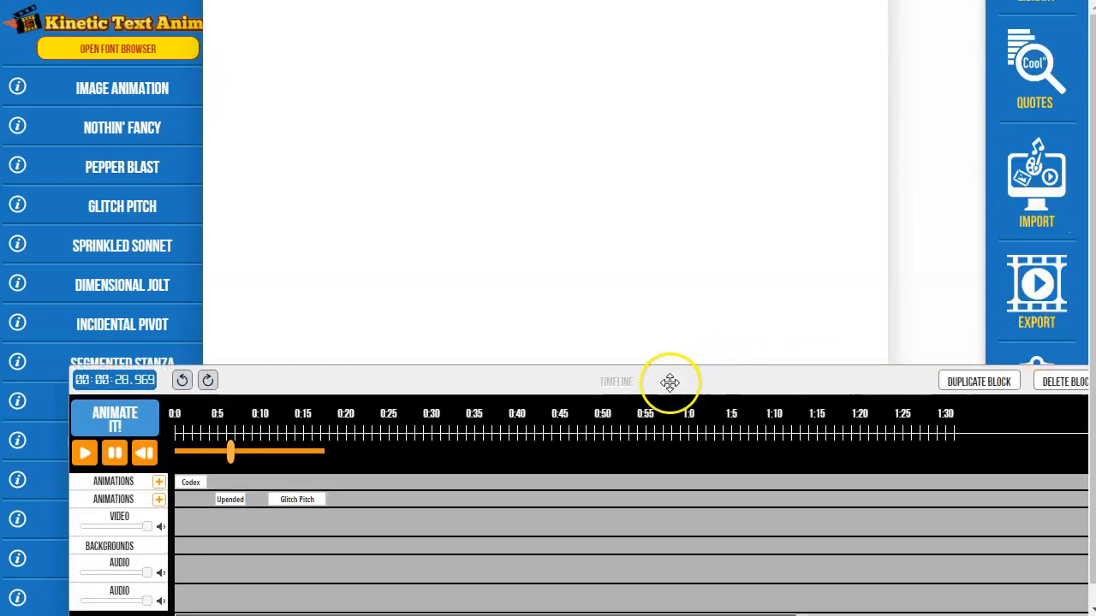
{"action": "mouse_move", "coordinate": [658, 375]}
{"action": "left_mouse_down"}
{"action": "mouse_move", "coordinate": [563, 151]}
{"action": "mouse_move", "coordinate": [588, 150]}
{"action": "left_mouse_up"}
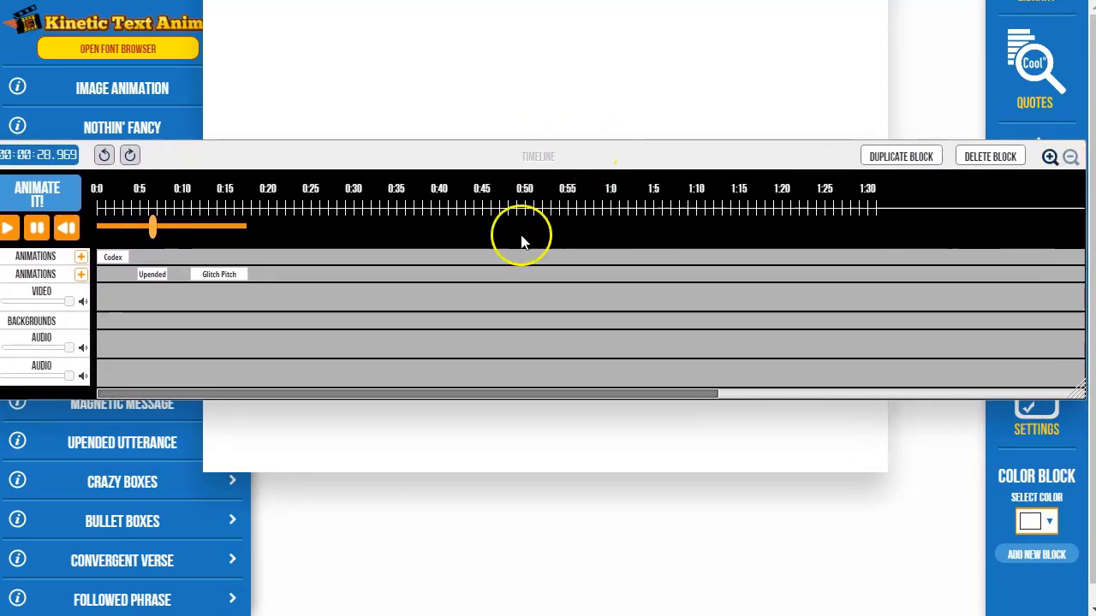
{"action": "left_click_drag", "start_coordinate": [249, 158], "coordinate": [263, 161]}
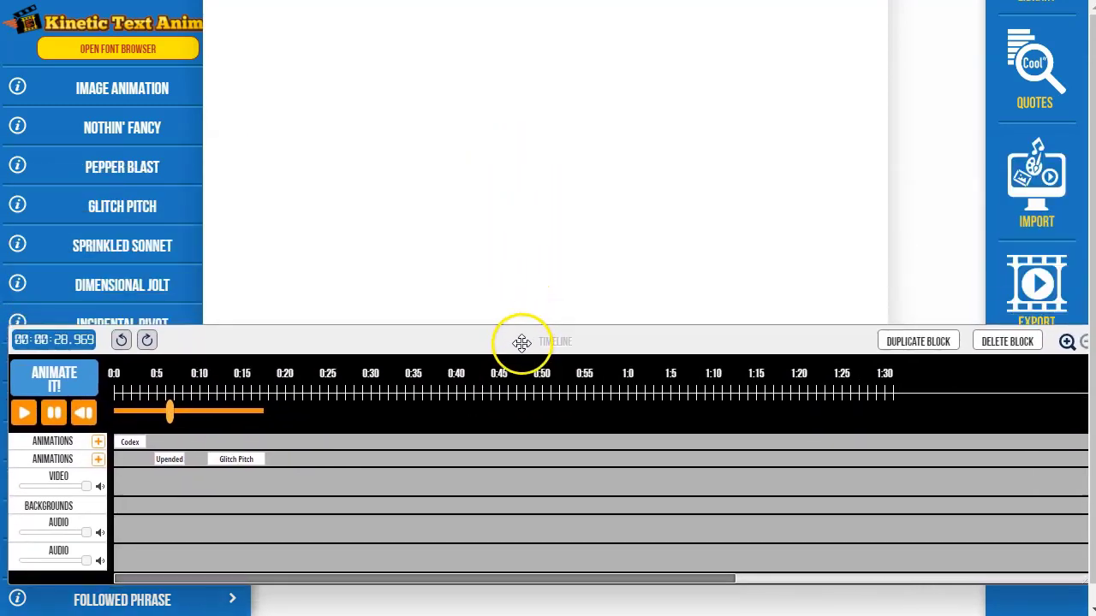
{"action": "left_click_drag", "start_coordinate": [520, 154], "coordinate": [519, 368]}
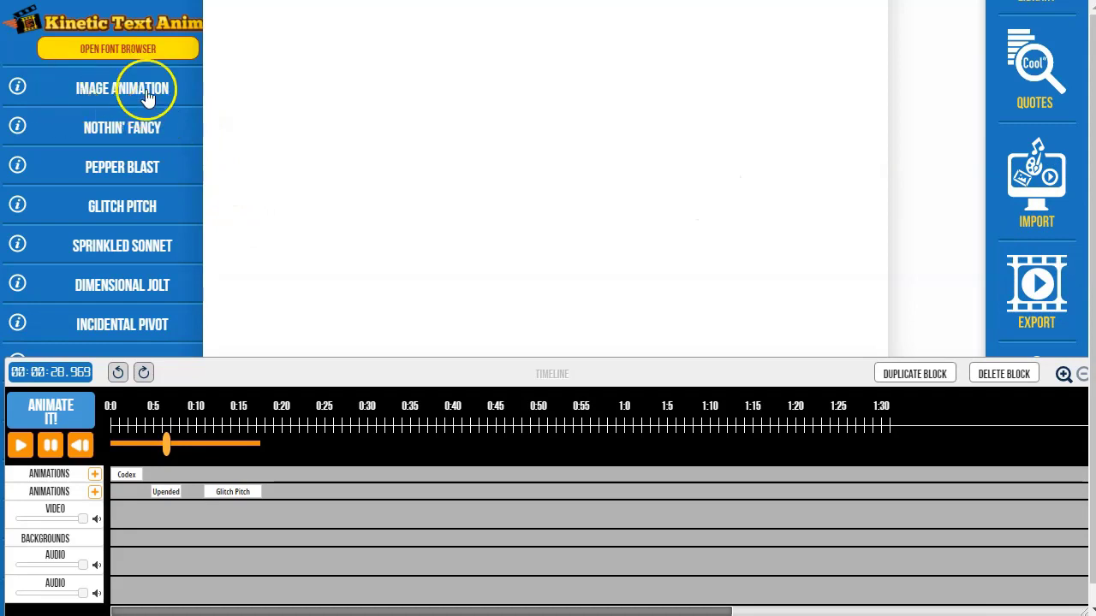
{"action": "left_click", "coordinate": [85, 89]}
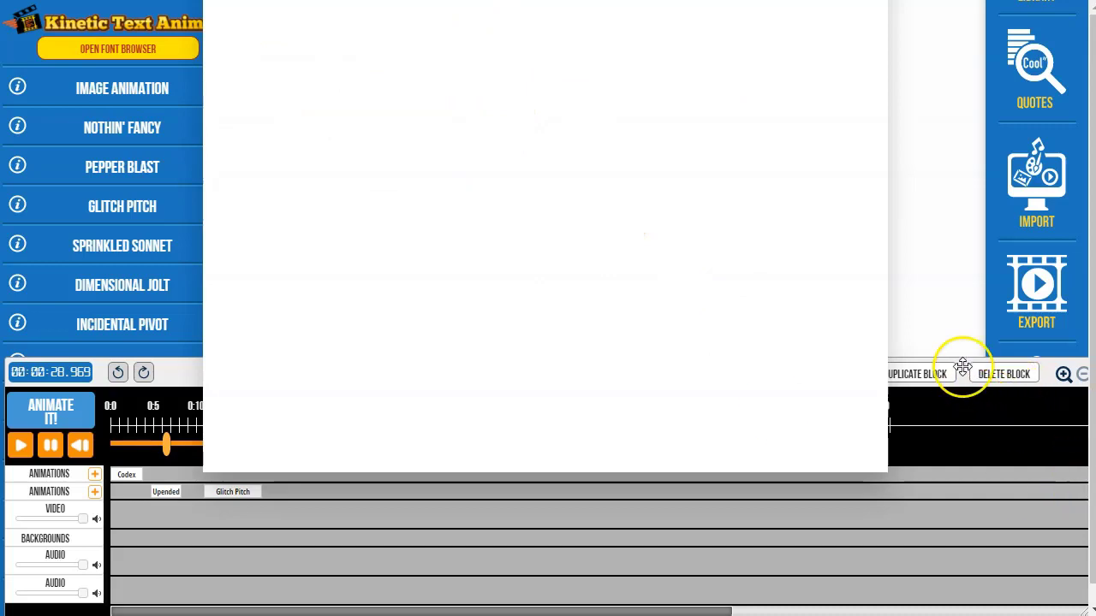
{"action": "left_click_drag", "start_coordinate": [963, 366], "coordinate": [962, 344]}
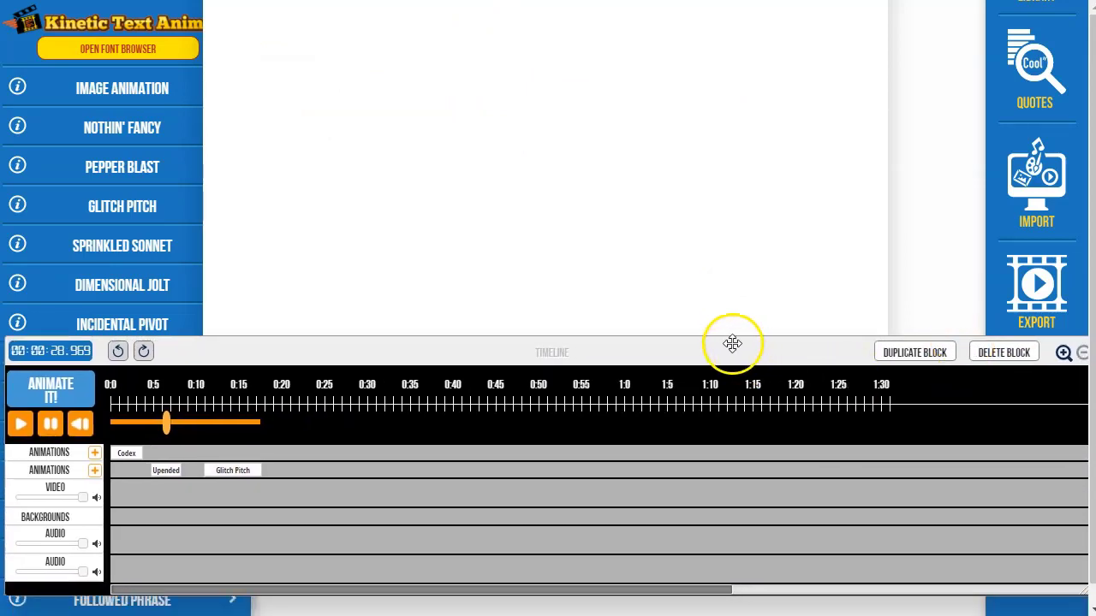
{"action": "left_click_drag", "start_coordinate": [732, 344], "coordinate": [728, 367]}
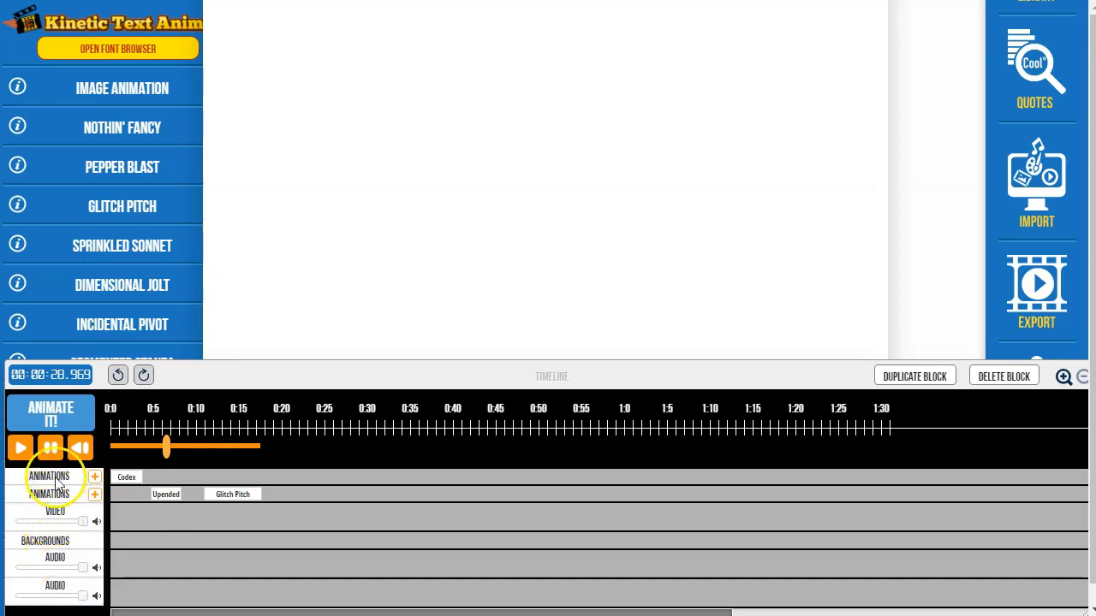
Step: Preview the Codex, Upended and Glitch Pitch animations from the start, then bring up the Import panel
{"action": "left_click_drag", "start_coordinate": [166, 447], "coordinate": [110, 447]}
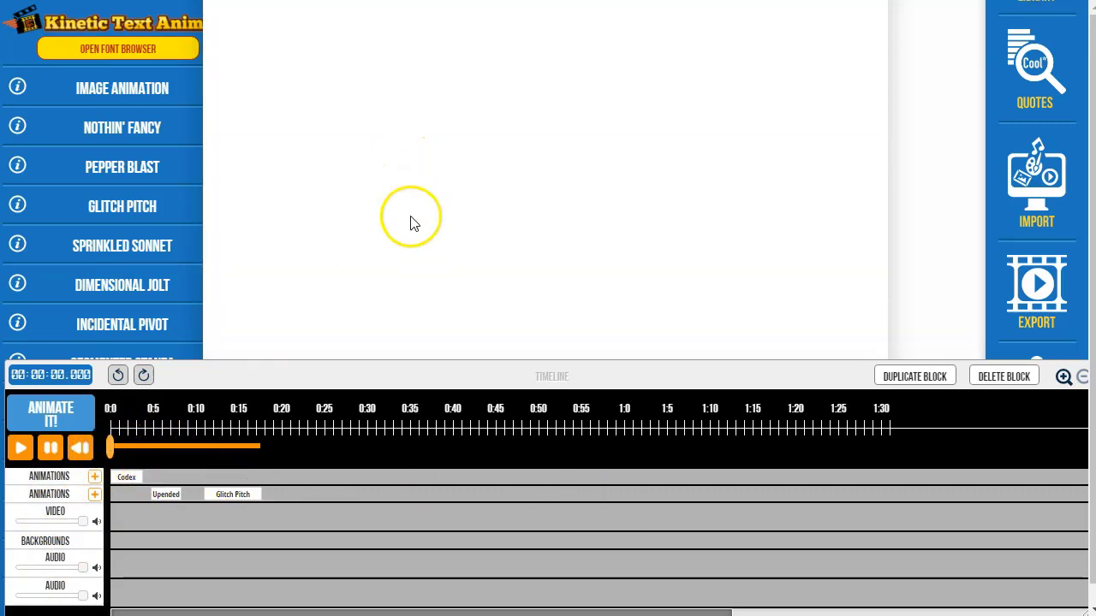
{"action": "left_click", "coordinate": [53, 433]}
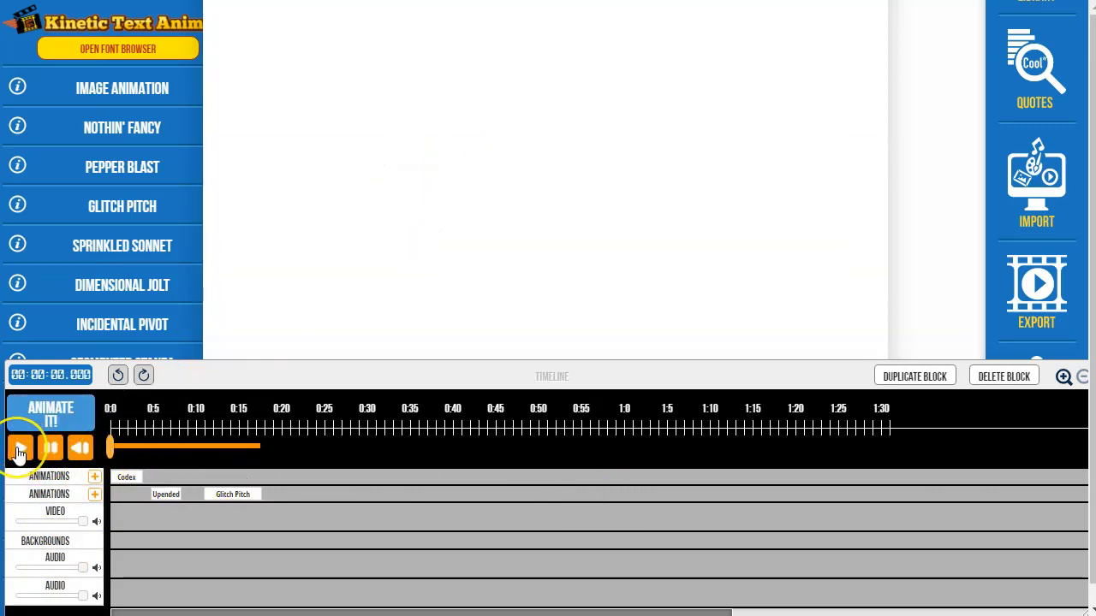
{"action": "left_click", "coordinate": [19, 450]}
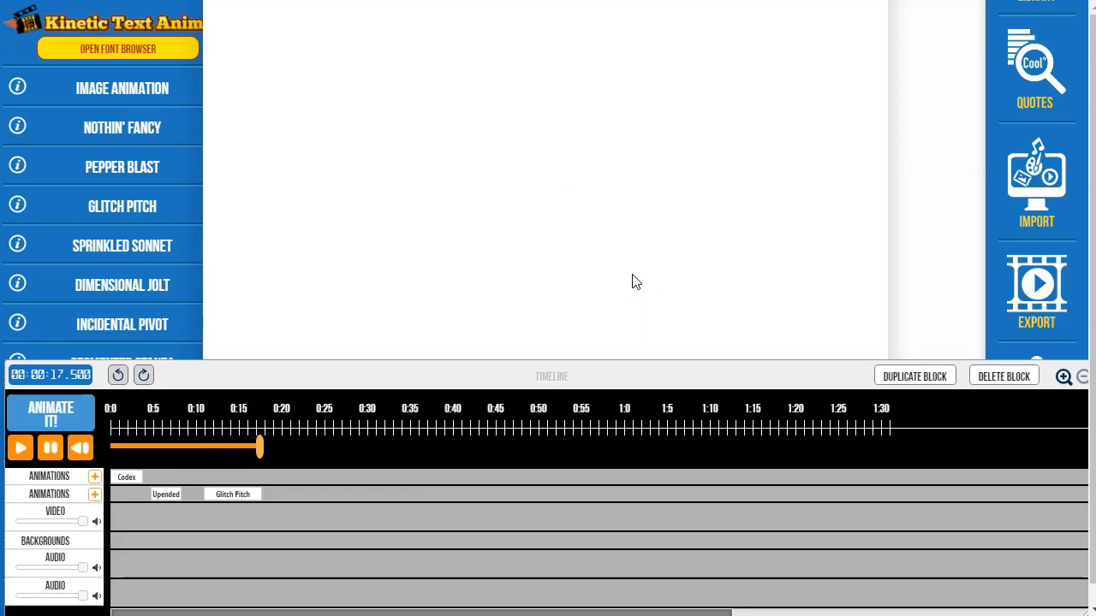
{"action": "left_click", "coordinate": [1047, 174]}
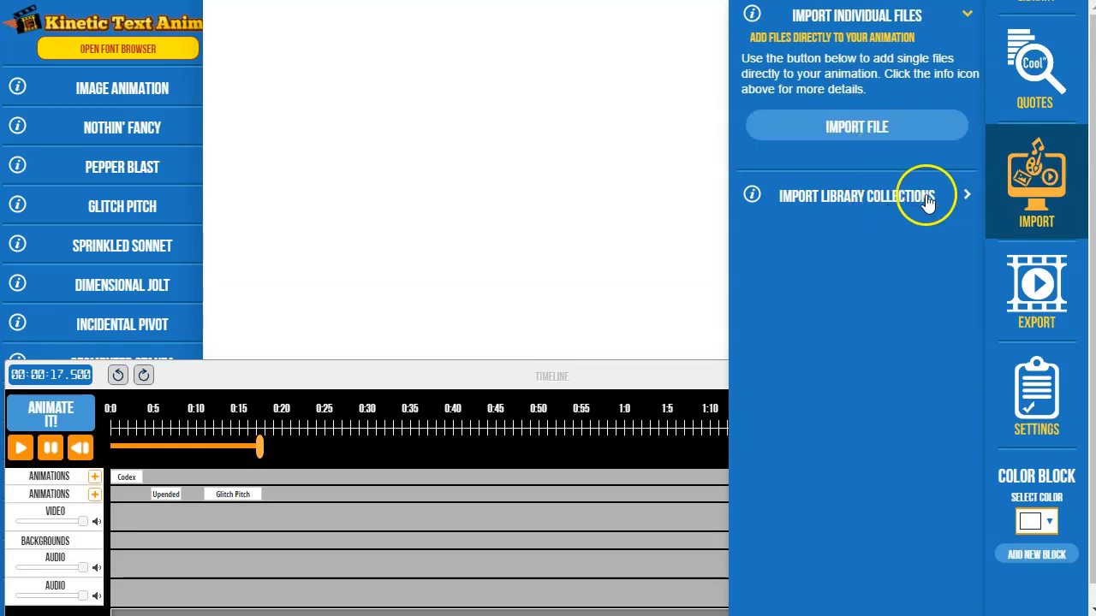
Step: Import the pastel GearsWork jpg from the images folder as a background clip
{"action": "left_click", "coordinate": [868, 129]}
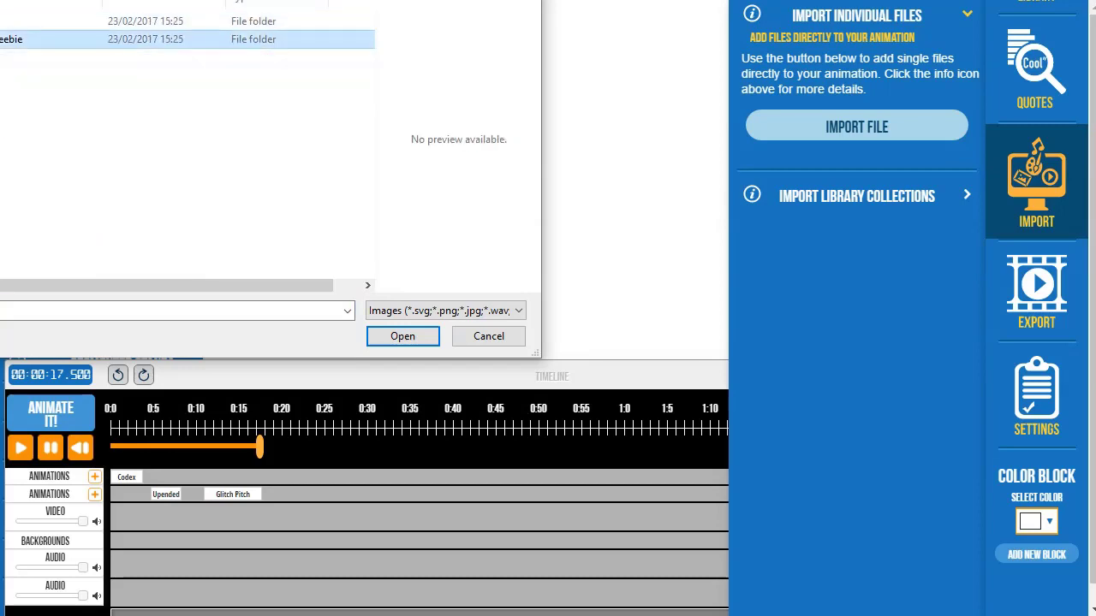
{"action": "double_click", "coordinate": [214, 21]}
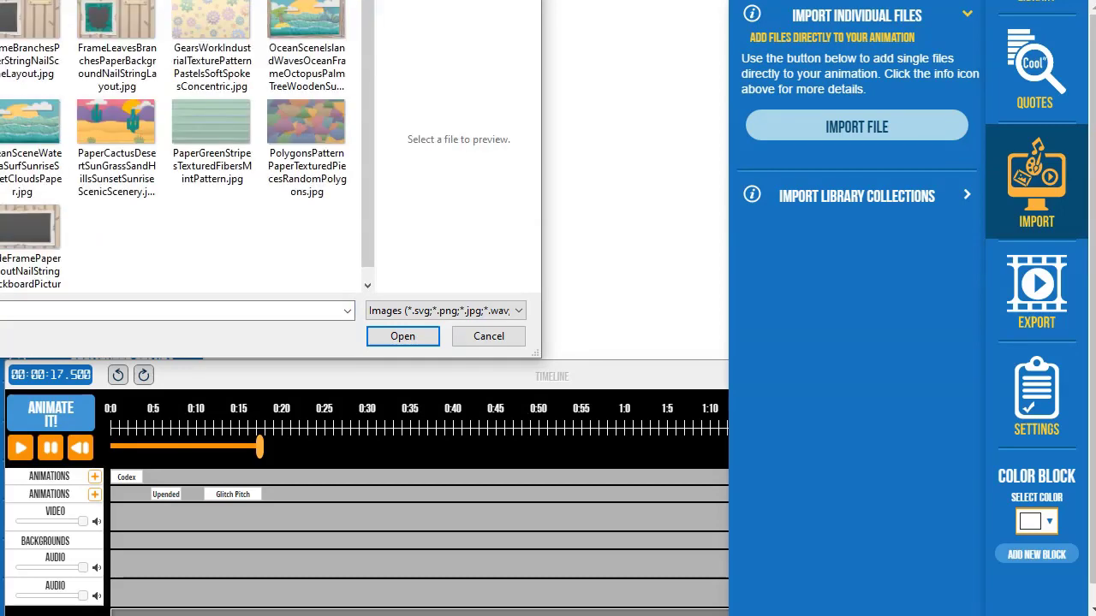
{"action": "left_click", "coordinate": [213, 52]}
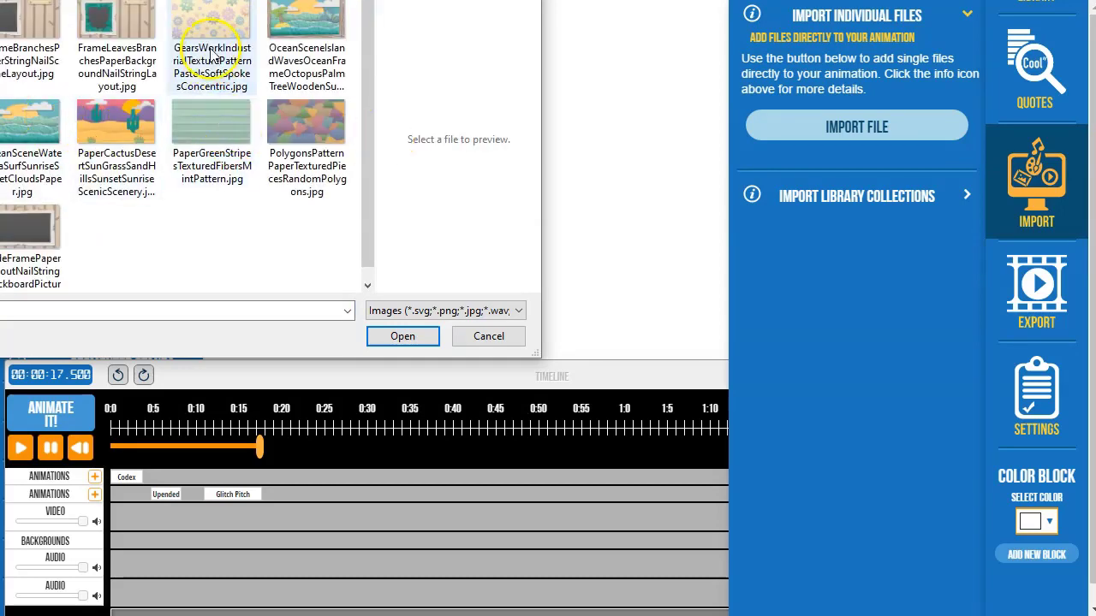
{"action": "left_click", "coordinate": [402, 336]}
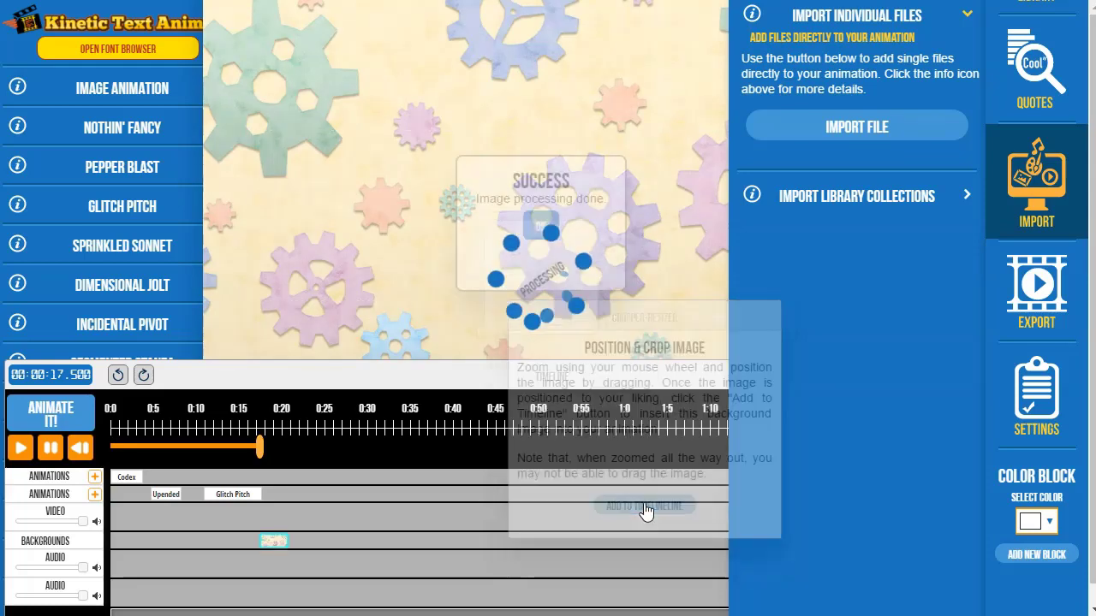
{"action": "left_click", "coordinate": [541, 226]}
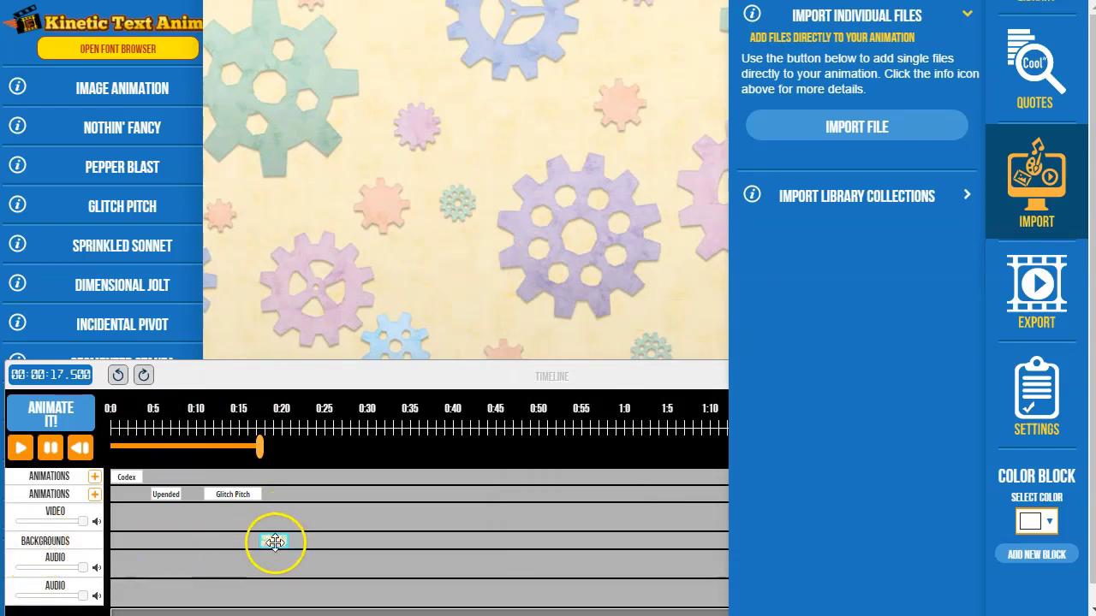
Step: Move the gears background clip to 0:00, close the Import panel, and rewind the playhead
{"action": "left_click", "coordinate": [273, 542]}
{"action": "left_click_drag", "start_coordinate": [272, 542], "coordinate": [139, 541]}
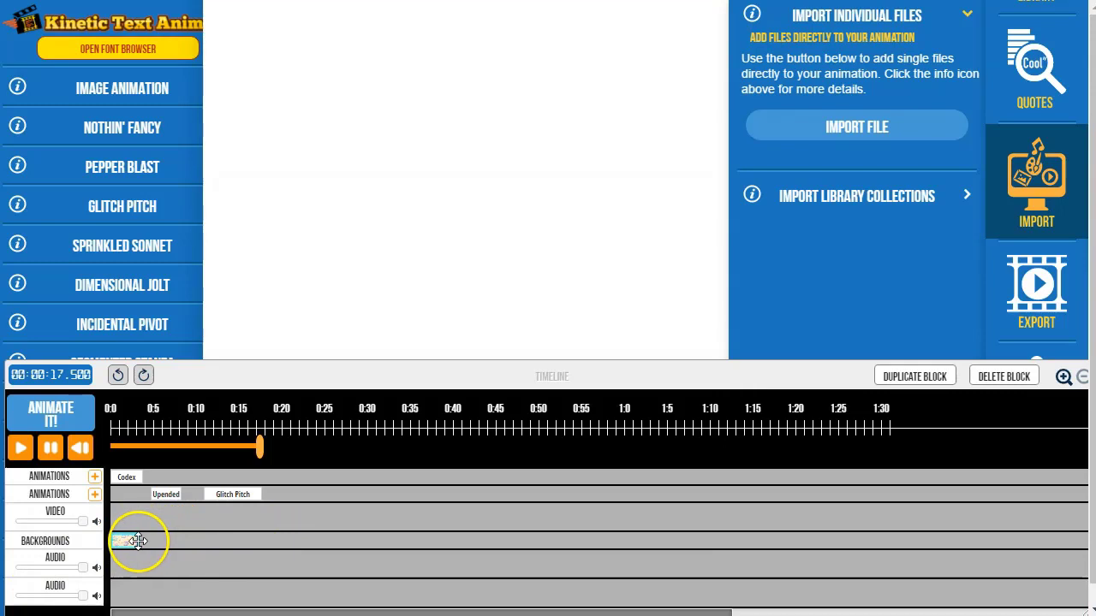
{"action": "mouse_move", "coordinate": [140, 541]}
{"action": "left_mouse_down"}
{"action": "mouse_move", "coordinate": [170, 540]}
{"action": "mouse_move", "coordinate": [152, 536]}
{"action": "left_mouse_up"}
{"action": "left_click", "coordinate": [112, 446]}
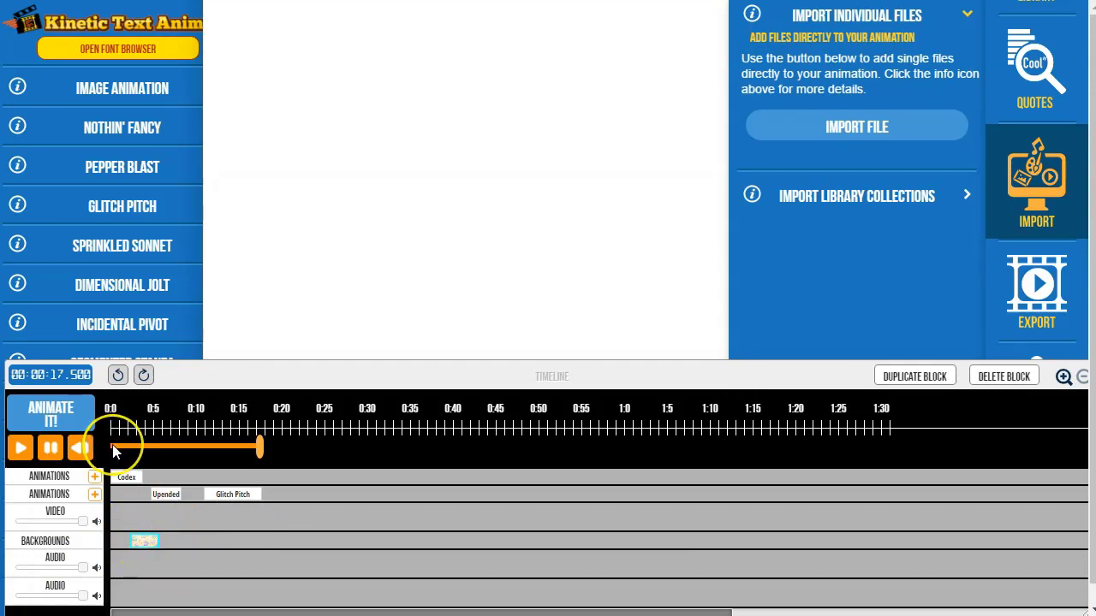
{"action": "left_click", "coordinate": [22, 451]}
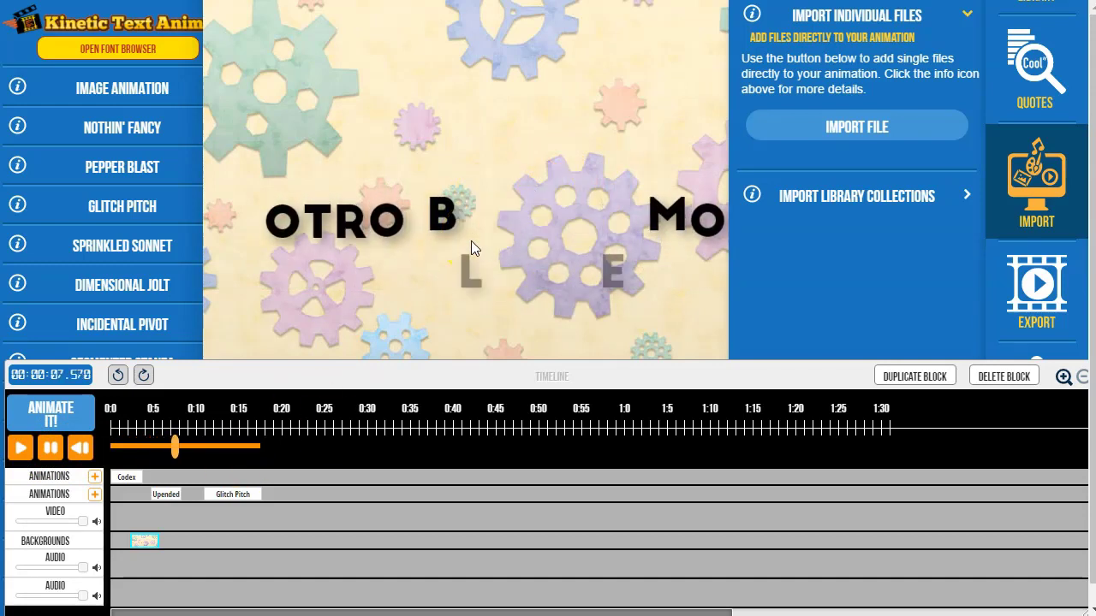
{"action": "left_click", "coordinate": [968, 15]}
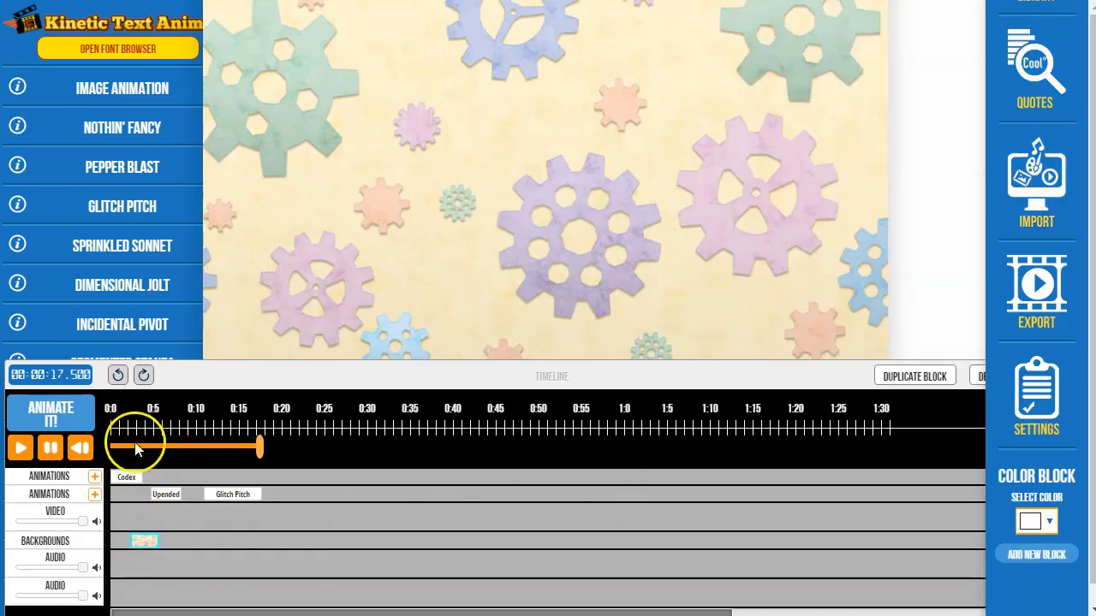
{"action": "left_click", "coordinate": [141, 541]}
{"action": "left_click_drag", "start_coordinate": [141, 541], "coordinate": [122, 541]}
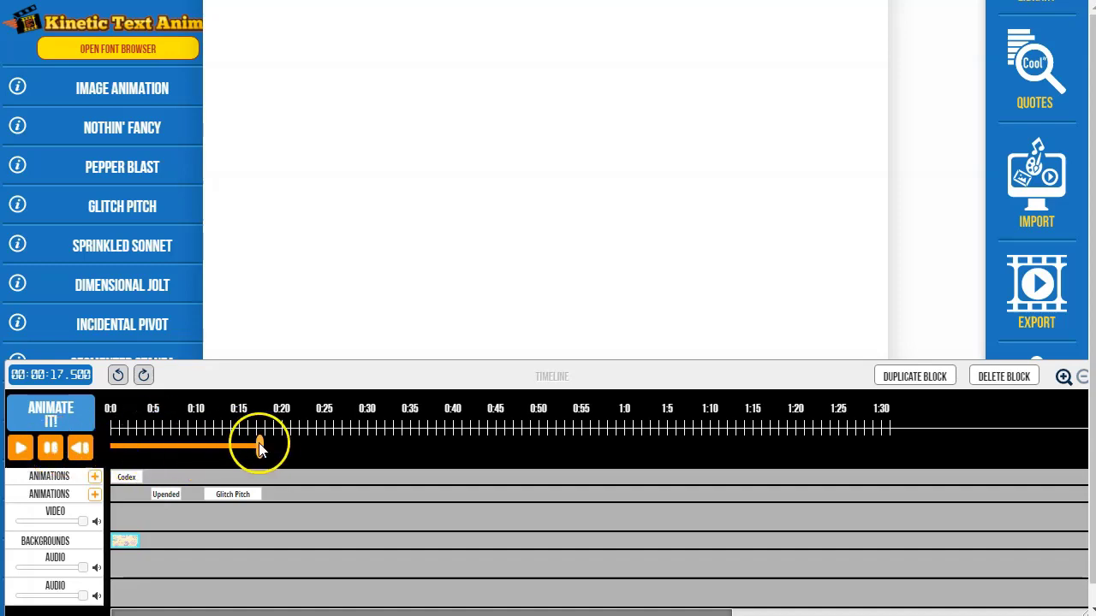
{"action": "left_click_drag", "start_coordinate": [262, 450], "coordinate": [107, 438]}
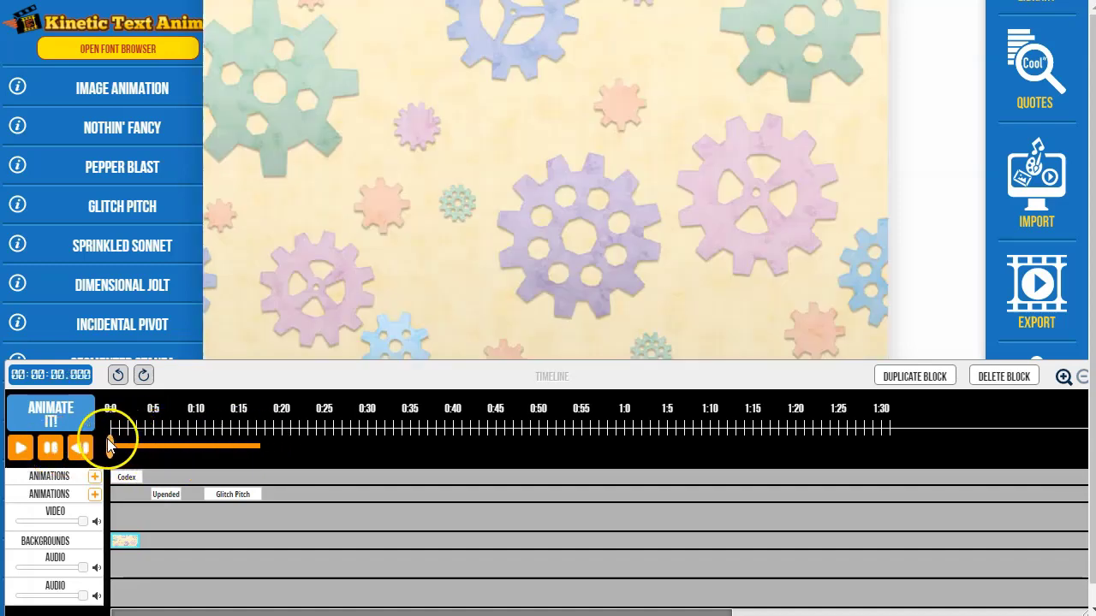
Step: Play the animation over the gears background, pause on 'bien' at 00:00:14.189, and move the timeline aside
{"action": "left_click", "coordinate": [21, 447]}
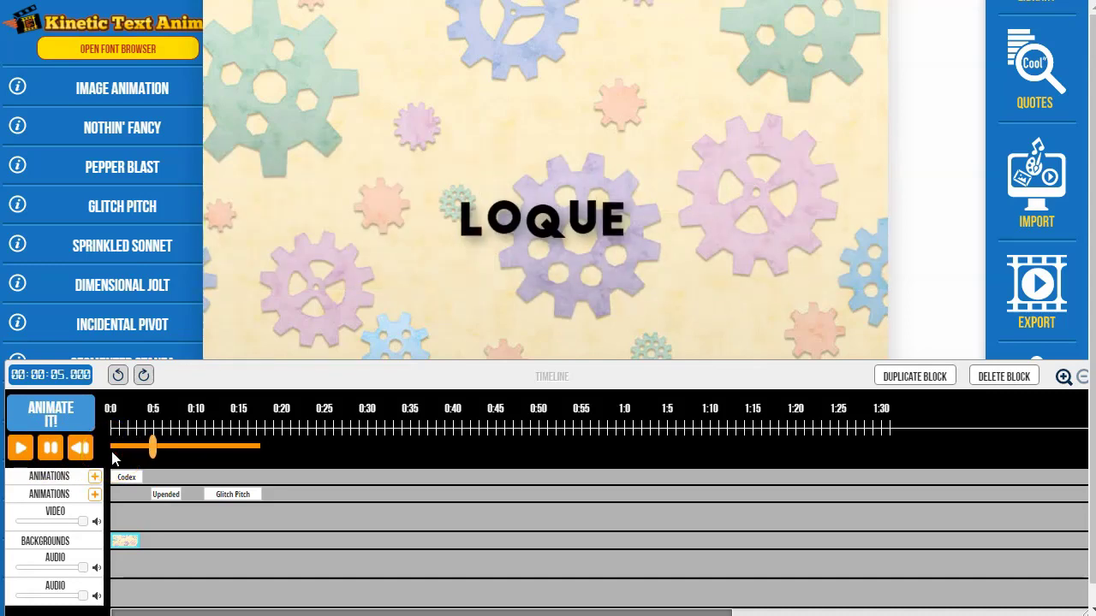
{"action": "left_click", "coordinate": [167, 463]}
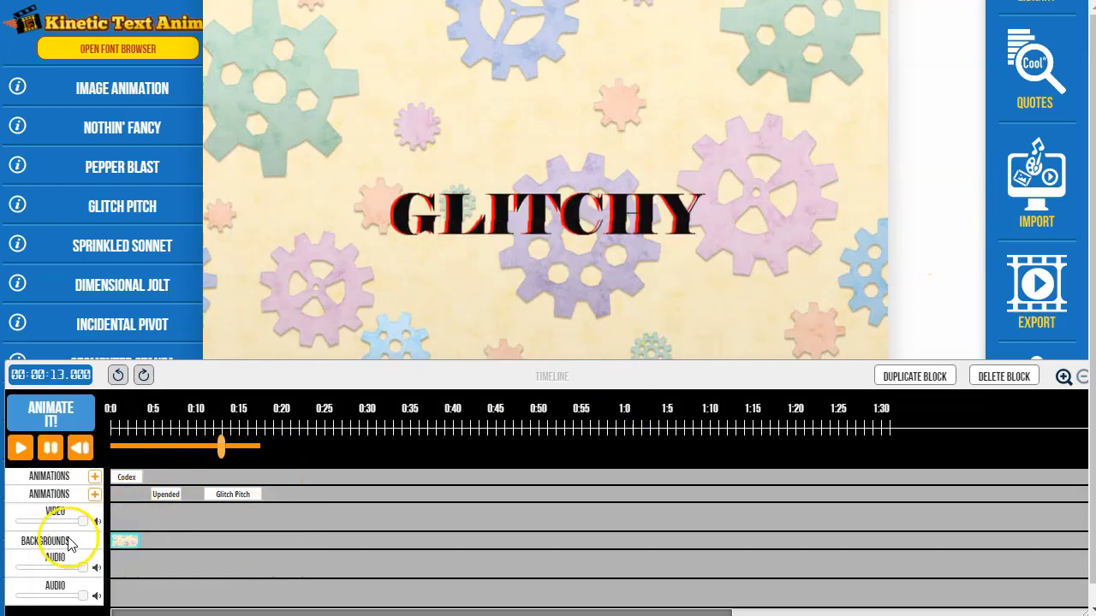
{"action": "left_click", "coordinate": [50, 455]}
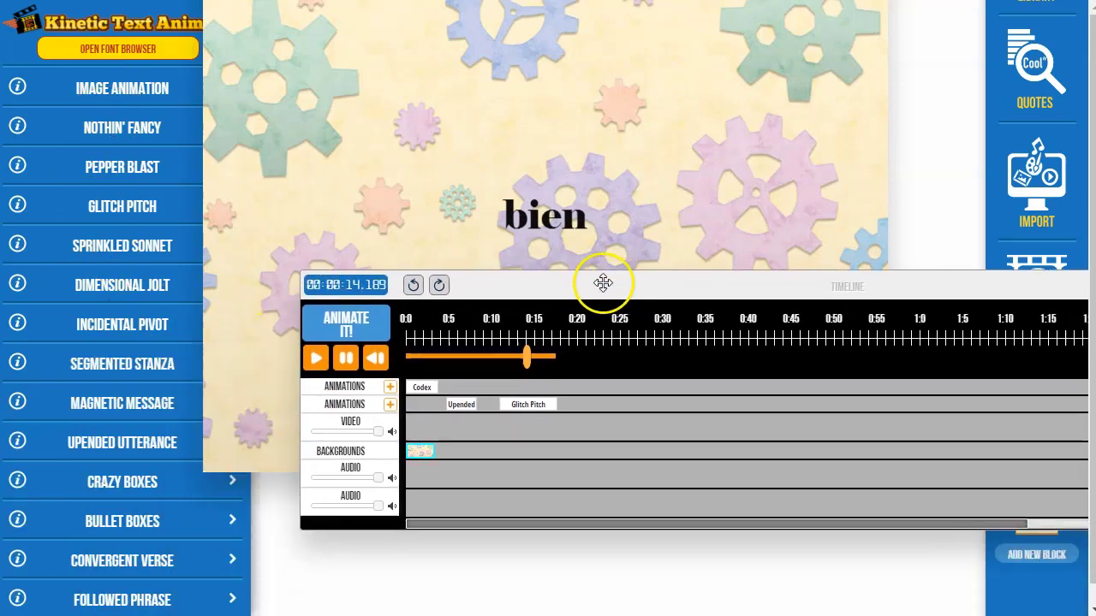
{"action": "left_click_drag", "start_coordinate": [314, 376], "coordinate": [599, 285]}
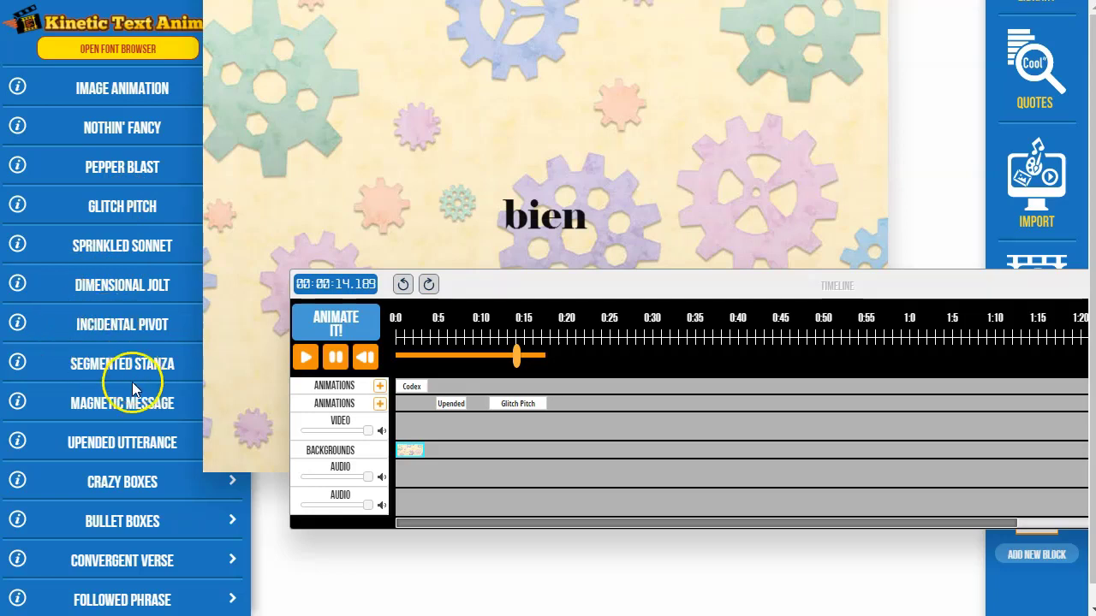
Step: Expand Sprinkled Sonnet and enter the text 'Este es el texto de sprinkled sonnet'
{"action": "scroll", "coordinate": [93, 366], "scroll_direction": "down", "scroll_amount": 2}
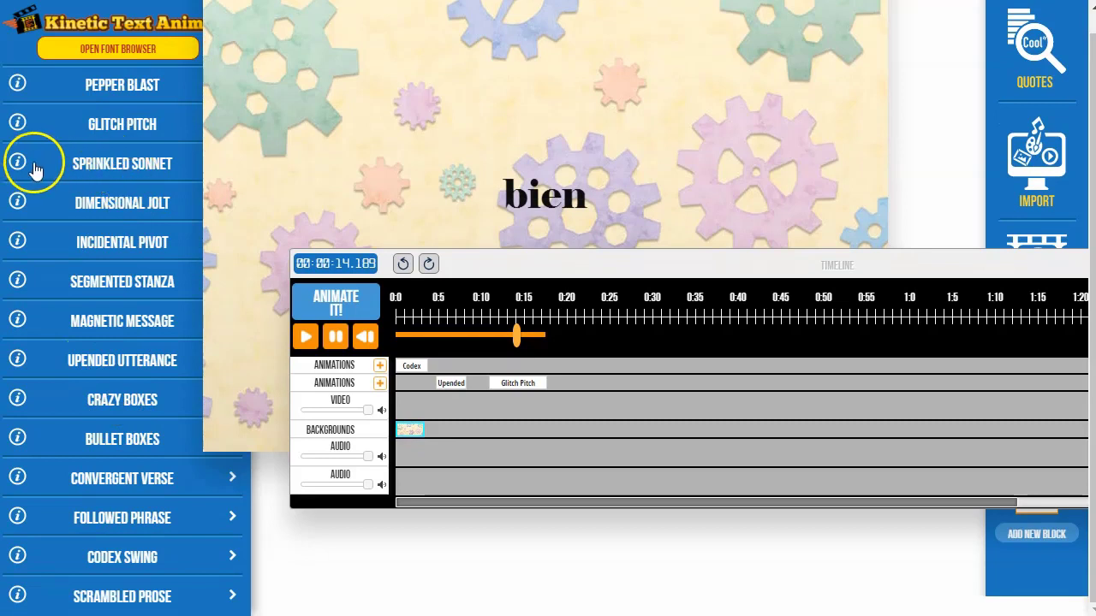
{"action": "left_click", "coordinate": [79, 165]}
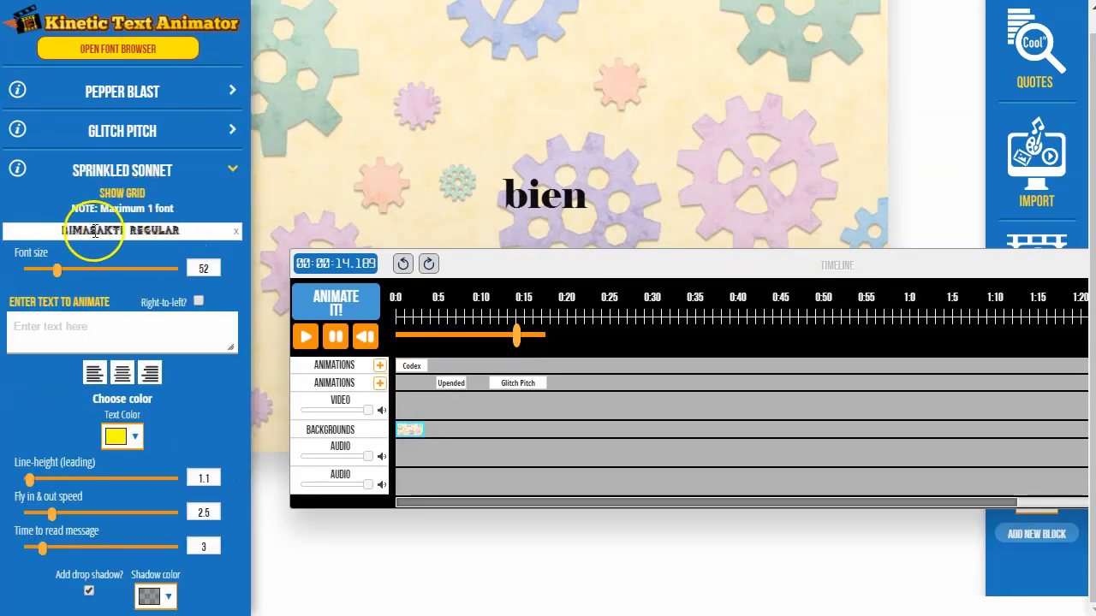
{"action": "left_click", "coordinate": [103, 333]}
{"action": "type", "text": "Este es el texto de sprinkled sonnet"}
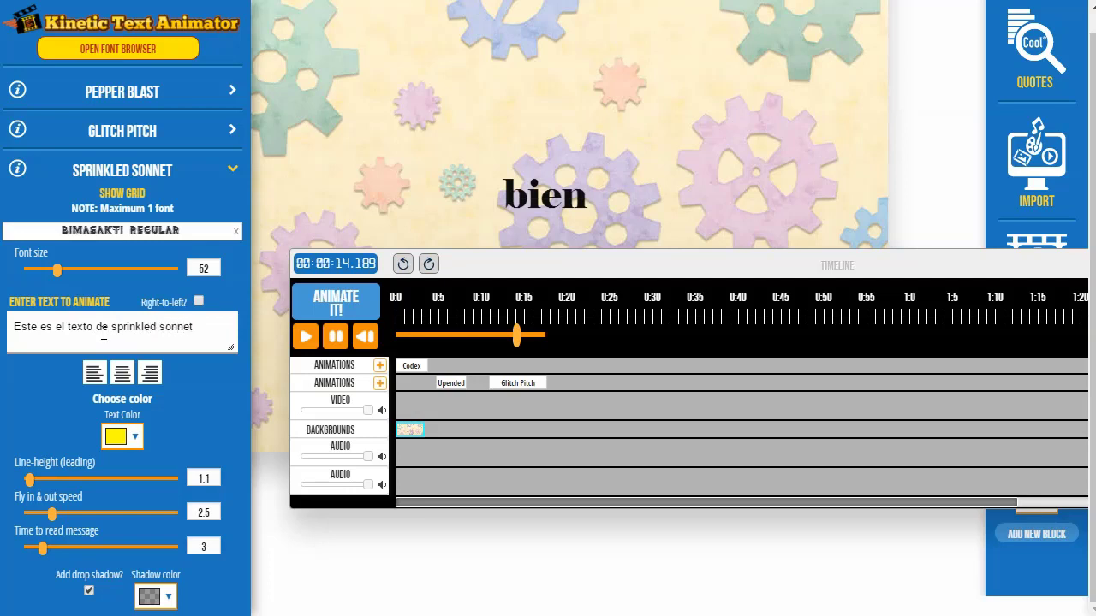
{"action": "left_click", "coordinate": [57, 238]}
{"action": "left_click", "coordinate": [179, 233]}
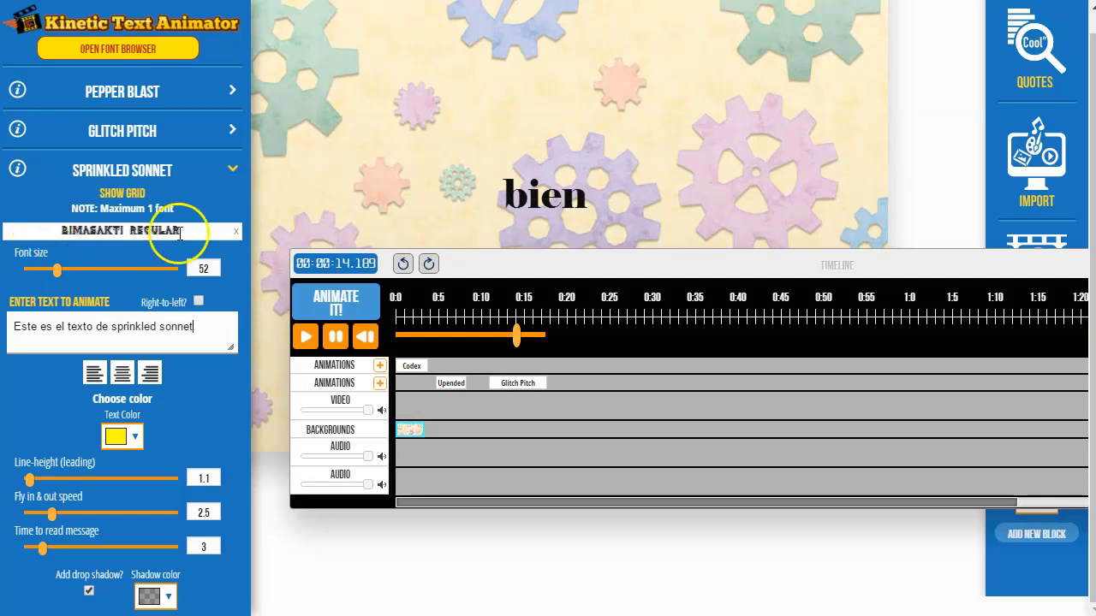
Step: Switch the Sprinkled Sonnet font to Etna Bold
{"action": "left_click", "coordinate": [120, 65]}
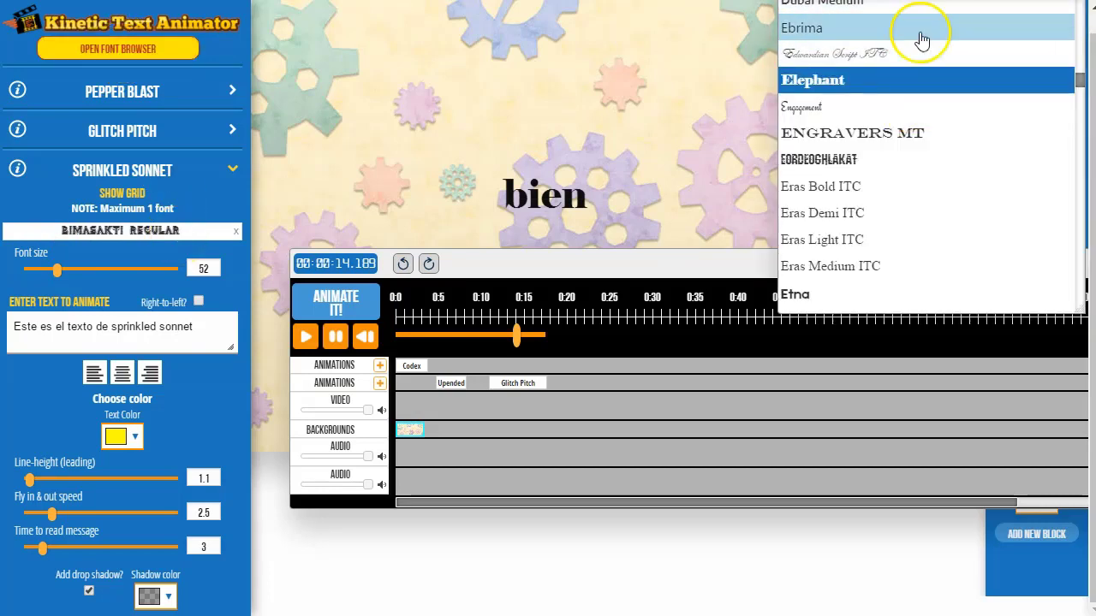
{"action": "scroll", "coordinate": [888, 196], "scroll_direction": "down", "scroll_amount": 3}
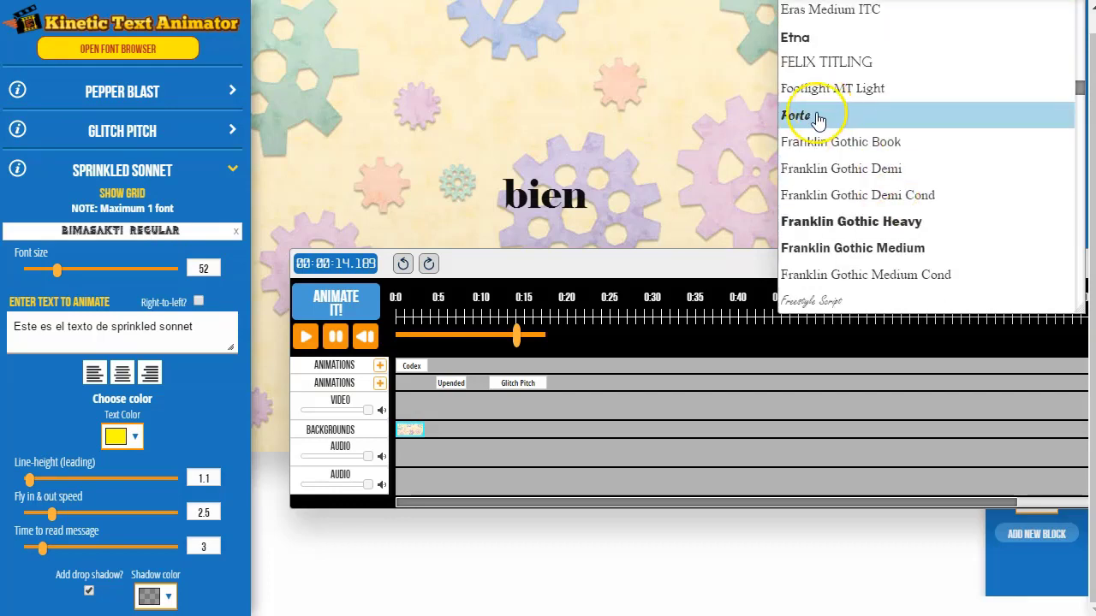
{"action": "left_click", "coordinate": [819, 45]}
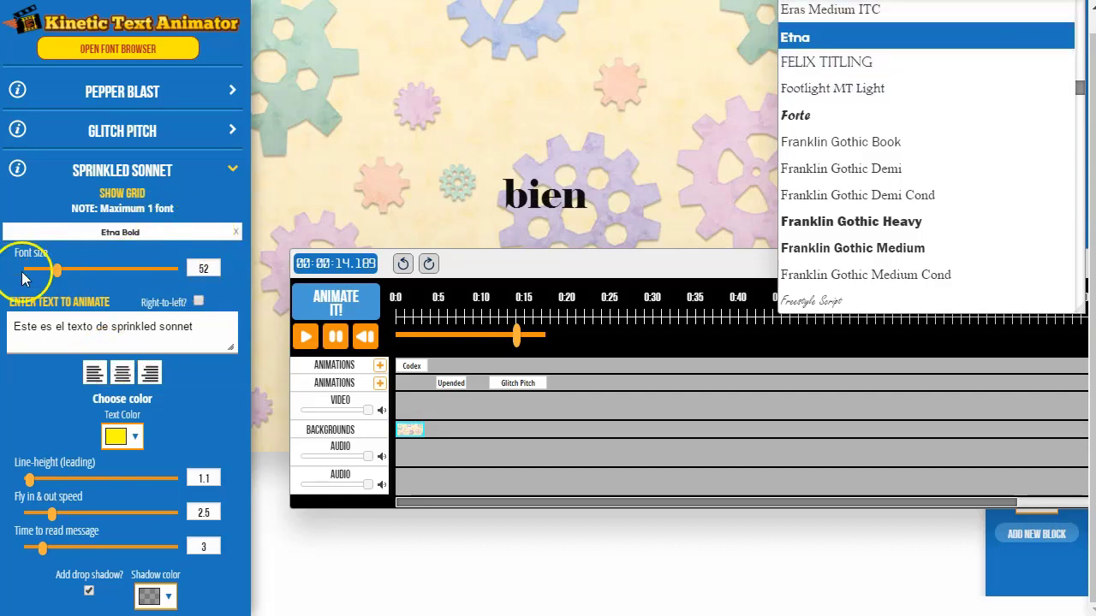
Step: Set the text size to 81 and colour it dark red
{"action": "left_click_drag", "start_coordinate": [60, 272], "coordinate": [78, 274]}
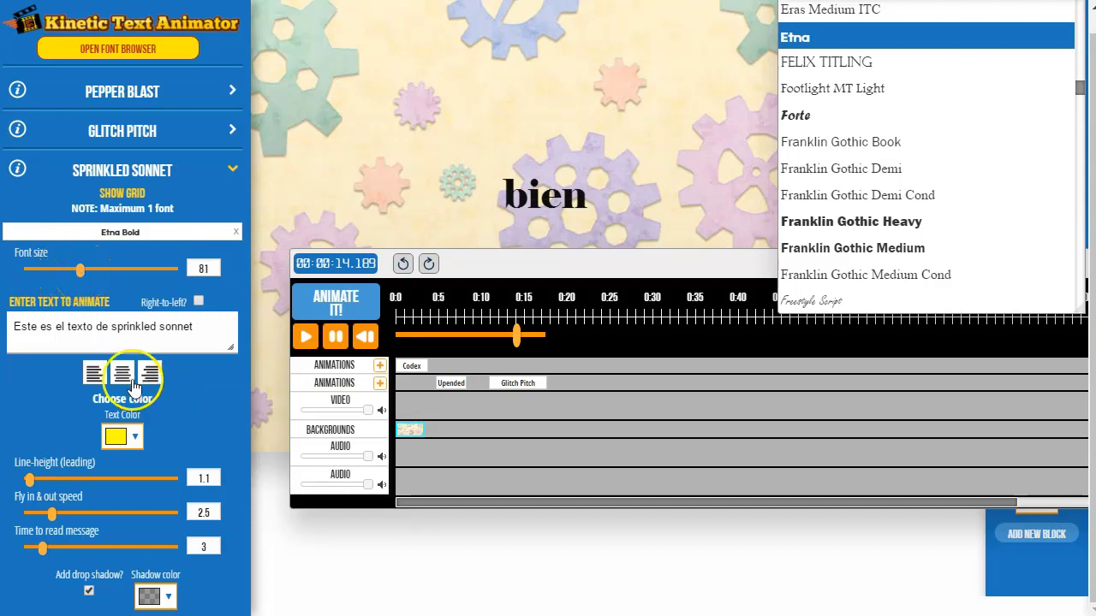
{"action": "left_click", "coordinate": [135, 440]}
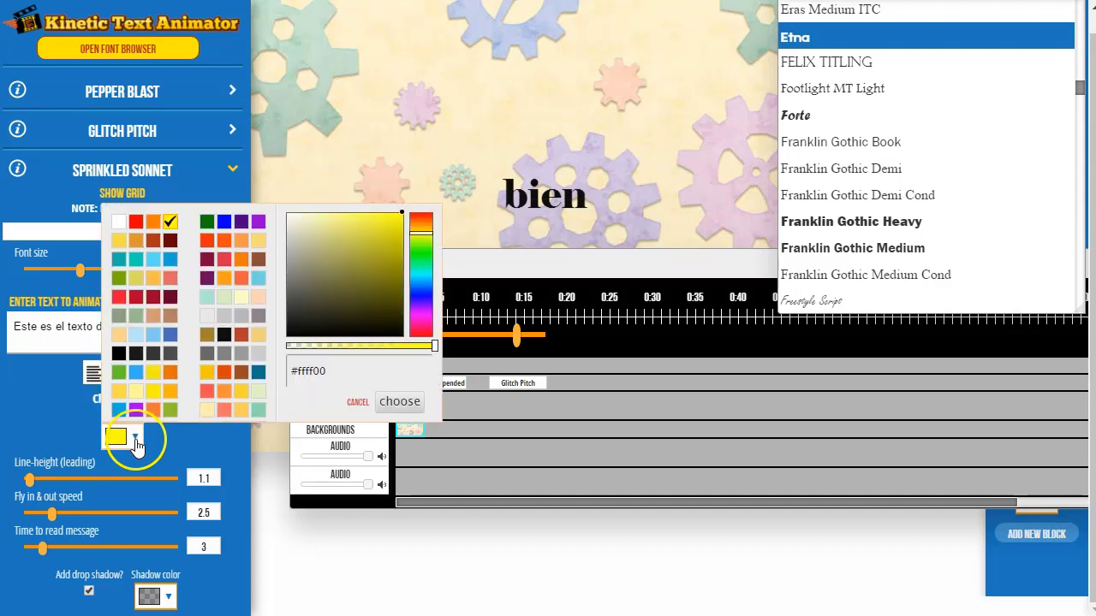
{"action": "left_click", "coordinate": [154, 299]}
{"action": "left_click", "coordinate": [402, 402]}
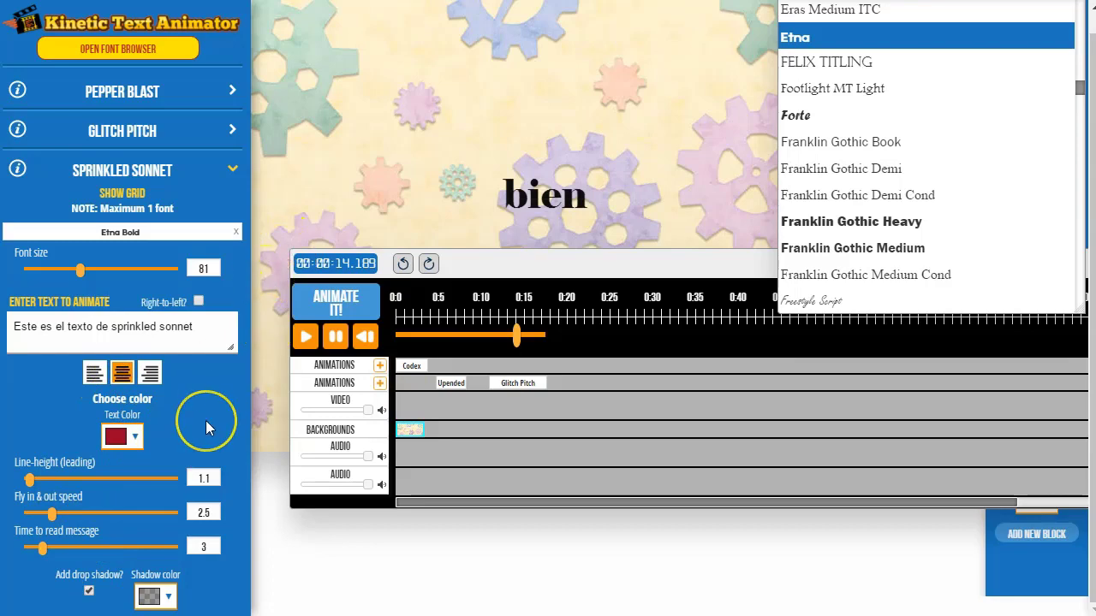
{"action": "scroll", "coordinate": [206, 424], "scroll_direction": "down", "scroll_amount": 2}
{"action": "scroll", "coordinate": [196, 440], "scroll_direction": "down", "scroll_amount": 3}
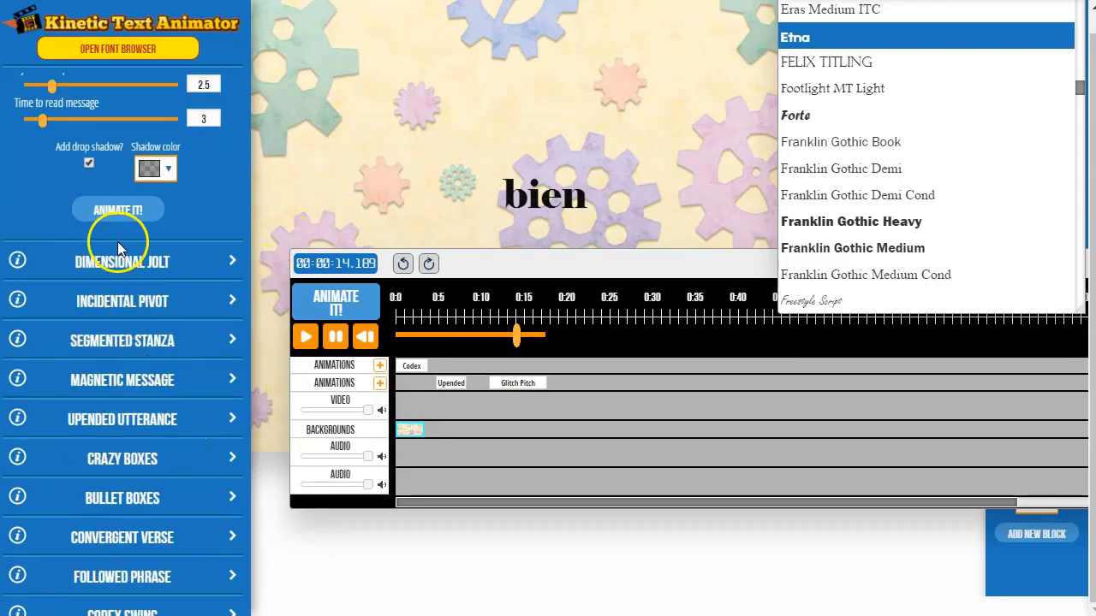
{"action": "scroll", "coordinate": [111, 214], "scroll_direction": "up", "scroll_amount": 3}
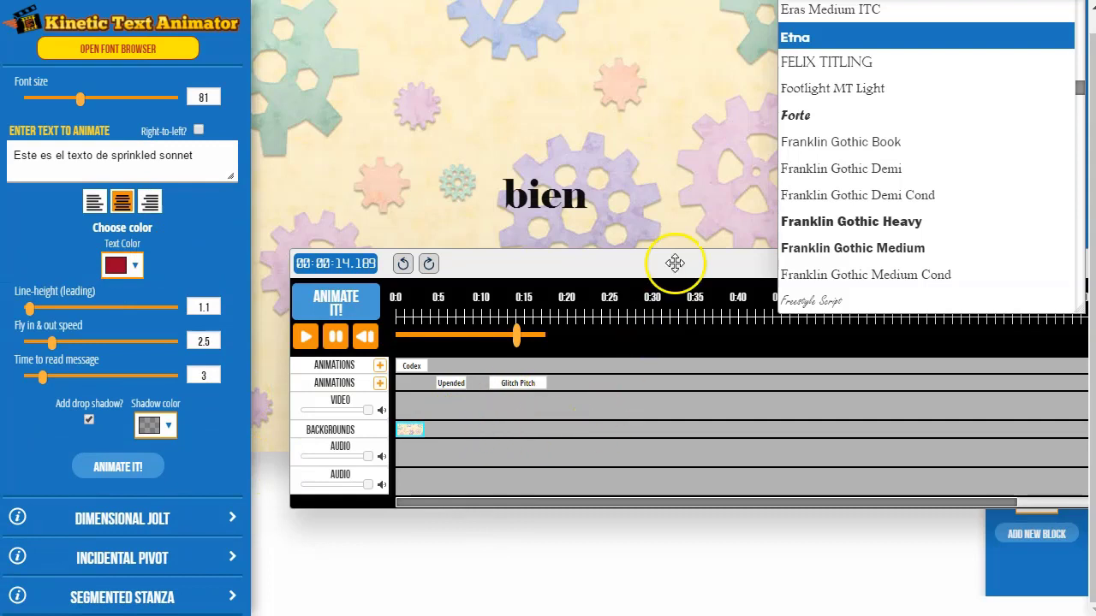
{"action": "left_click_drag", "start_coordinate": [673, 260], "coordinate": [631, 312]}
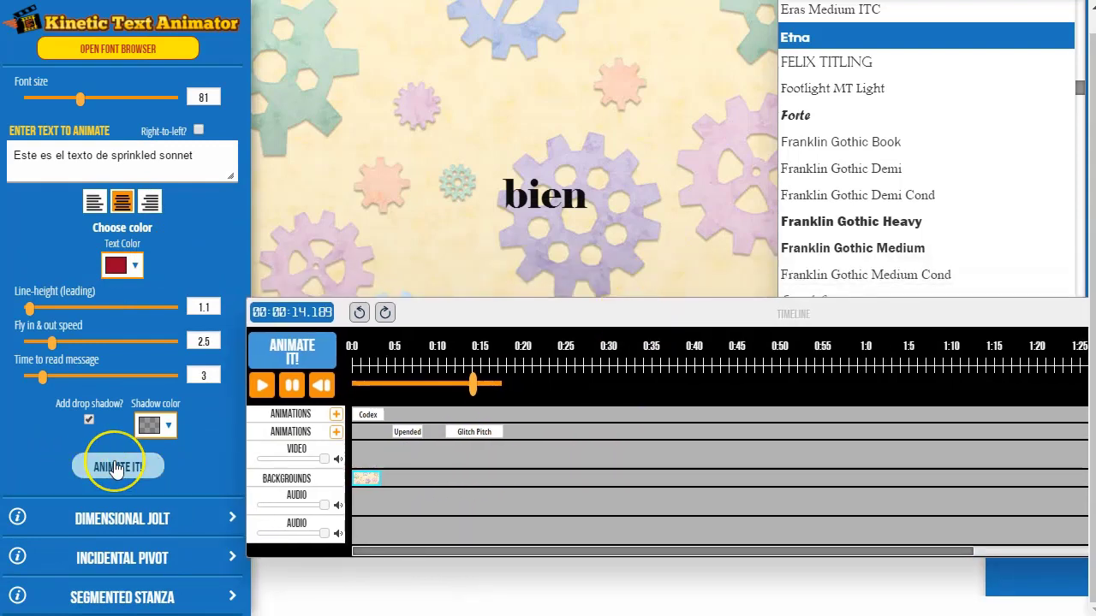
Step: Clear the missing-block warning, place an Empty block near 0:23, and enter 'Aqui el efecto sprinkled sonnet'
{"action": "left_click", "coordinate": [79, 469]}
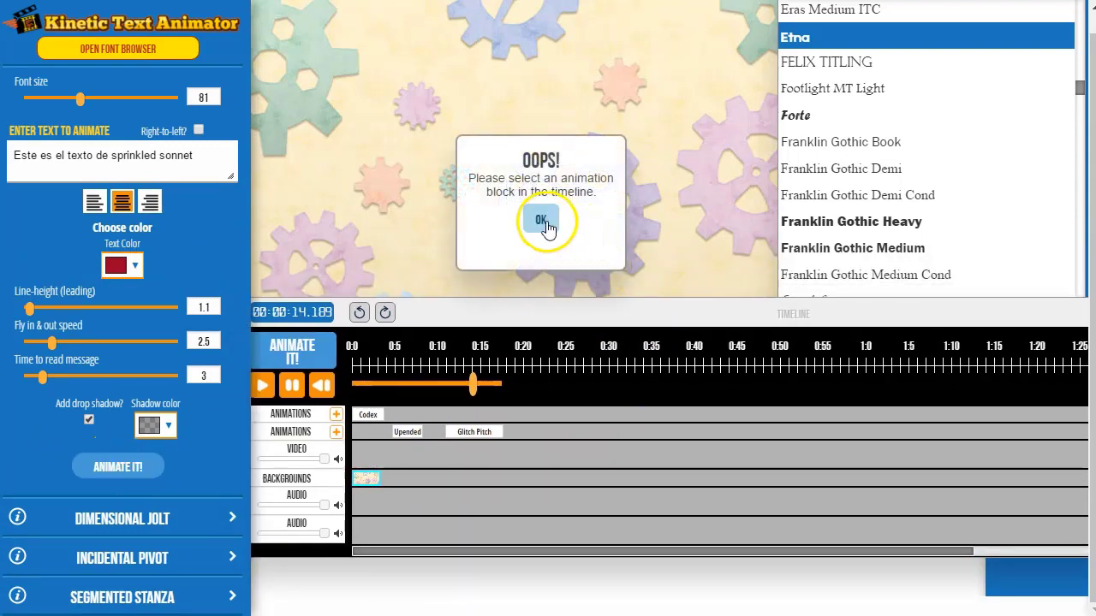
{"action": "left_click", "coordinate": [541, 222]}
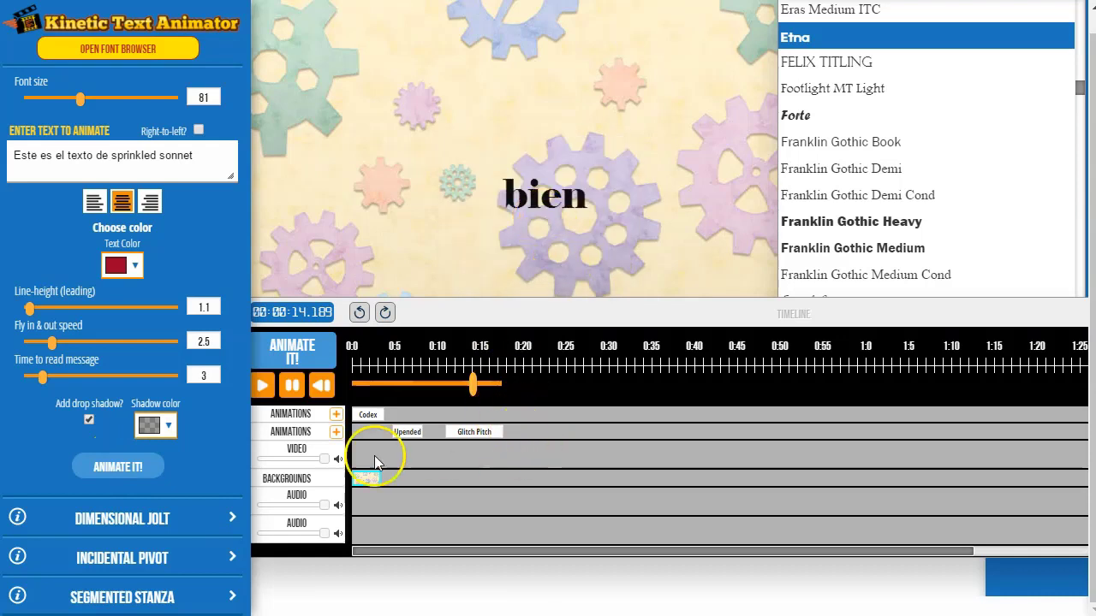
{"action": "left_click", "coordinate": [336, 433]}
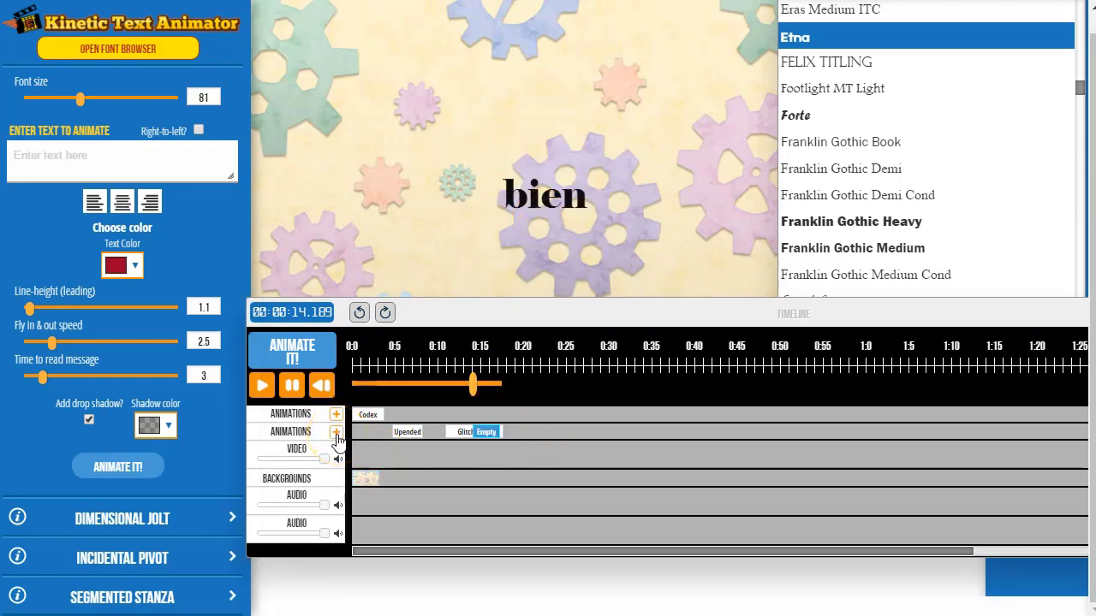
{"action": "left_click_drag", "start_coordinate": [489, 434], "coordinate": [549, 435]}
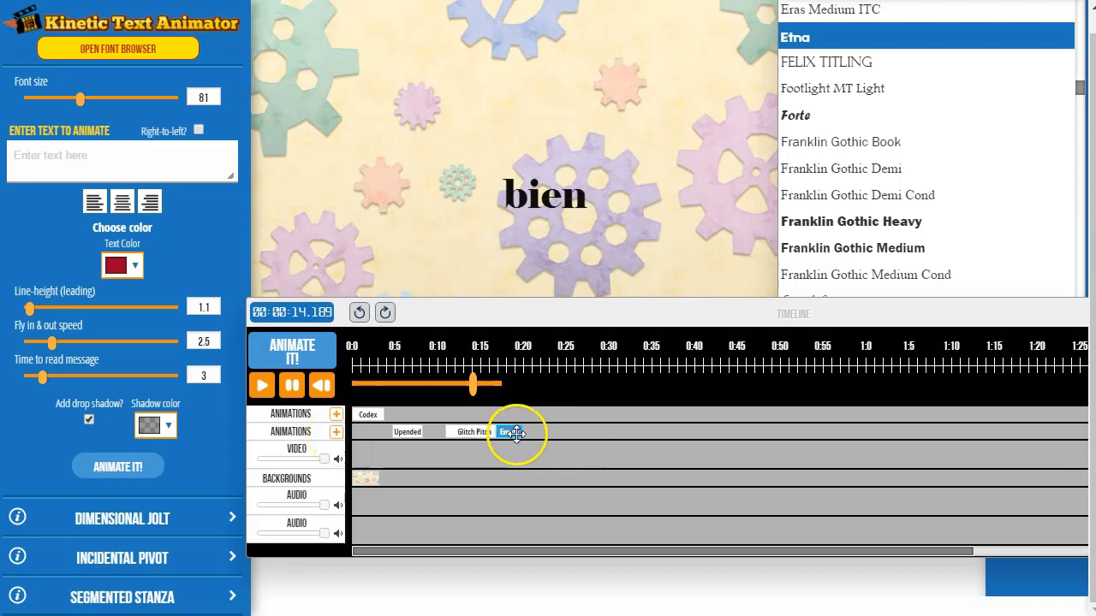
{"action": "left_click", "coordinate": [126, 165]}
{"action": "type", "text": "Aqui el efecto"}
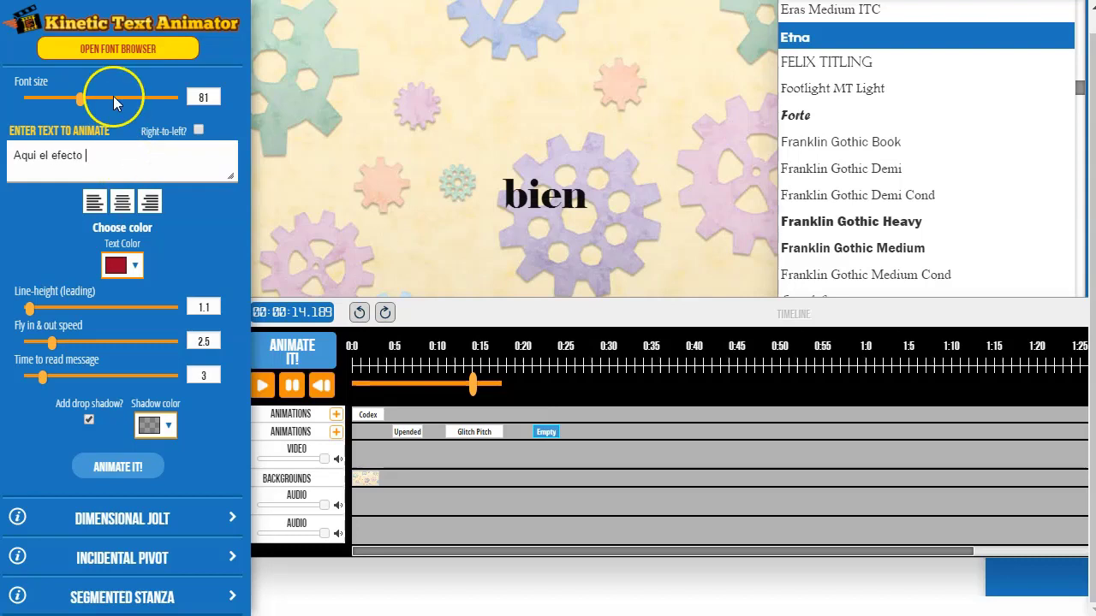
{"action": "scroll", "coordinate": [115, 101], "scroll_direction": "up", "scroll_amount": 1}
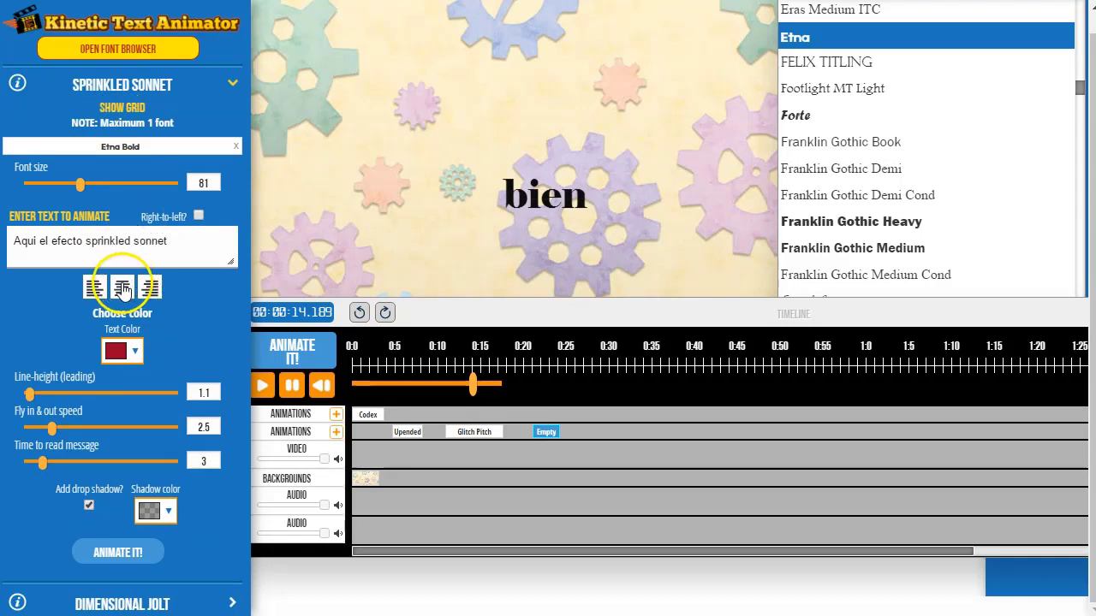
Step: Centre-align the text and generate the Sprinkled Sonnet block on the second animations track
{"action": "left_click", "coordinate": [123, 288]}
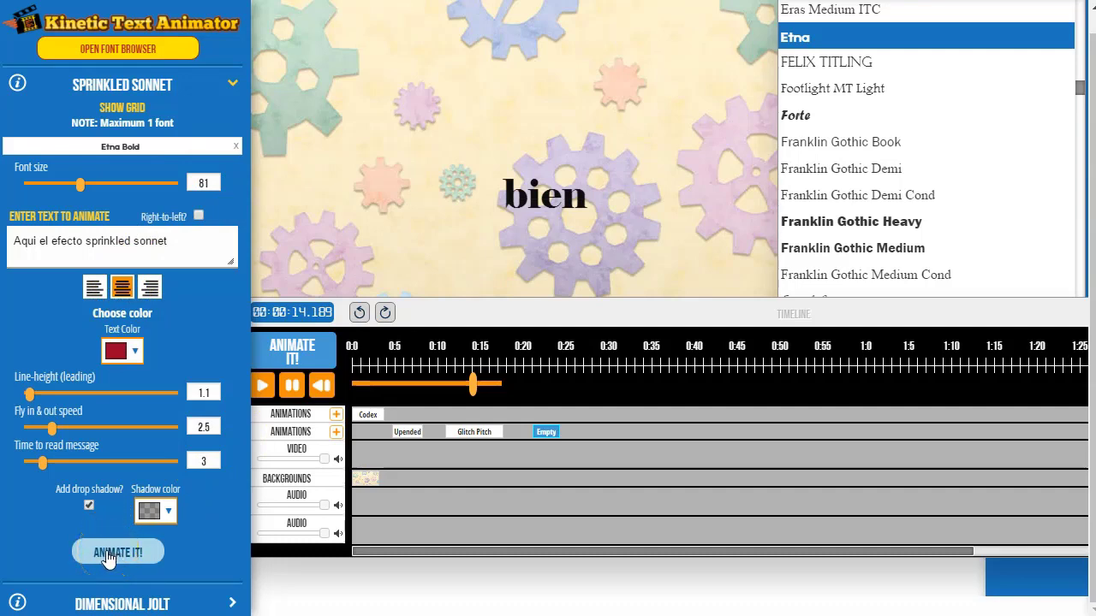
{"action": "left_click", "coordinate": [109, 555]}
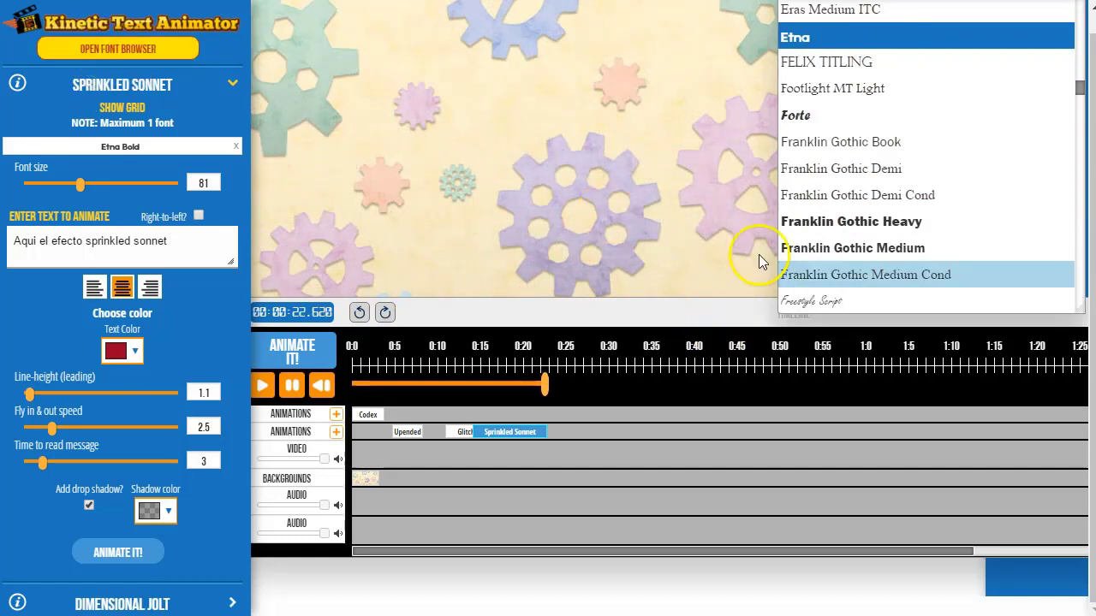
{"action": "left_click_drag", "start_coordinate": [693, 316], "coordinate": [701, 379]}
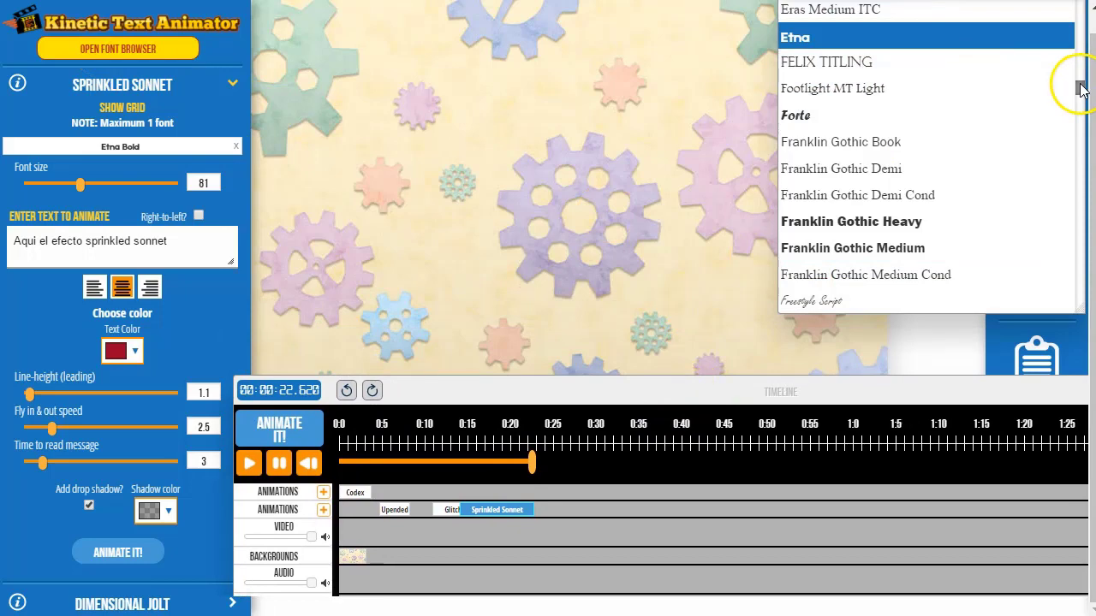
{"action": "left_click_drag", "start_coordinate": [1081, 88], "coordinate": [1082, 7]}
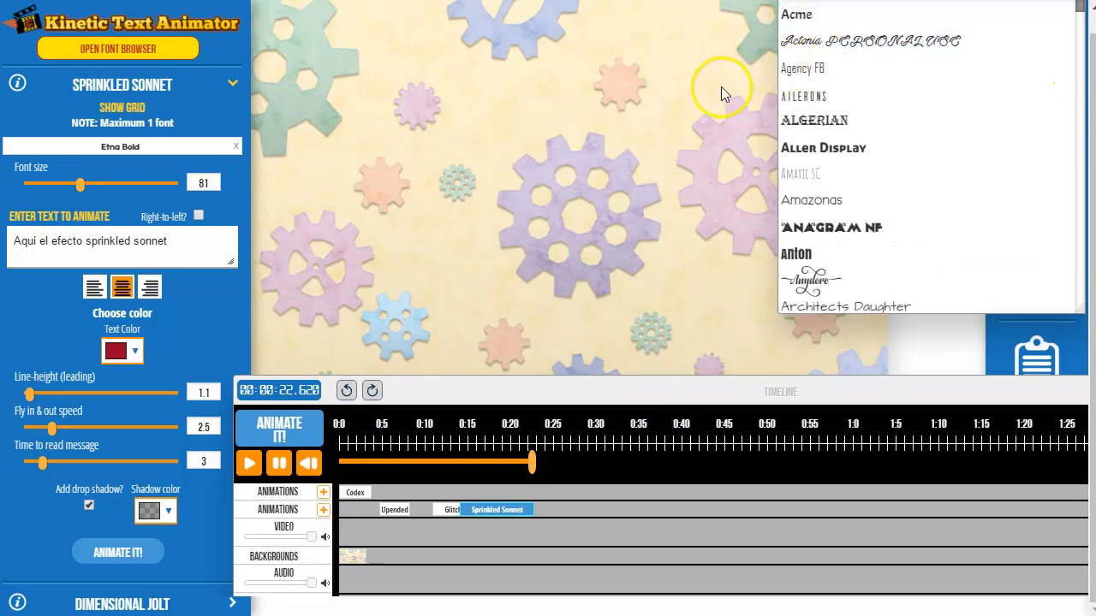
Step: Close the fonts list, replay from the start to the red Sprinkled Sonnet text, then select its clip
{"action": "scroll", "coordinate": [722, 92], "scroll_direction": "up", "scroll_amount": 2}
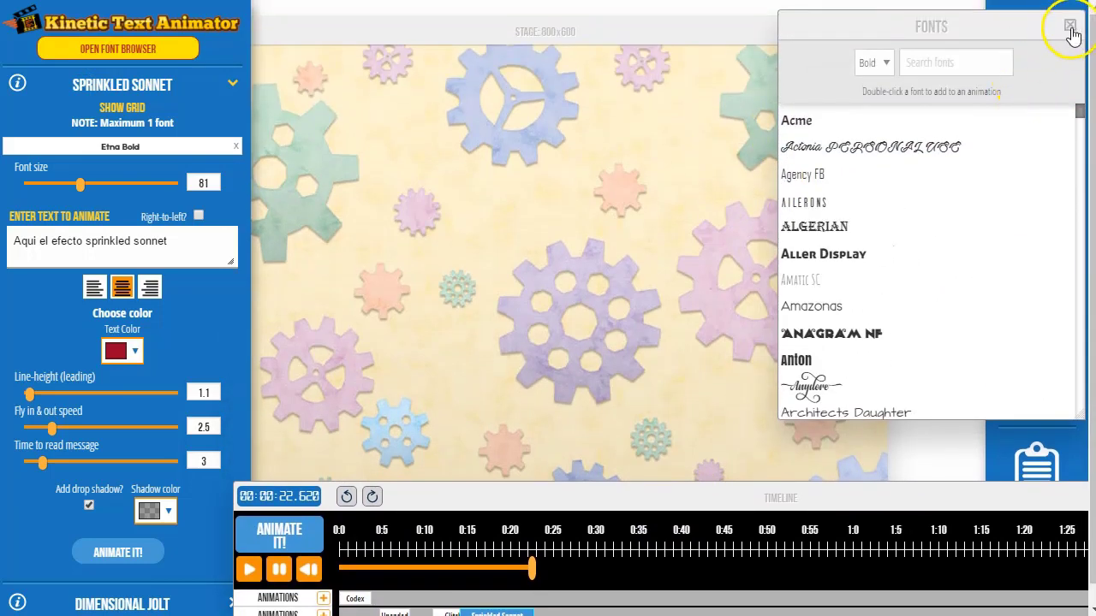
{"action": "left_click", "coordinate": [1070, 31]}
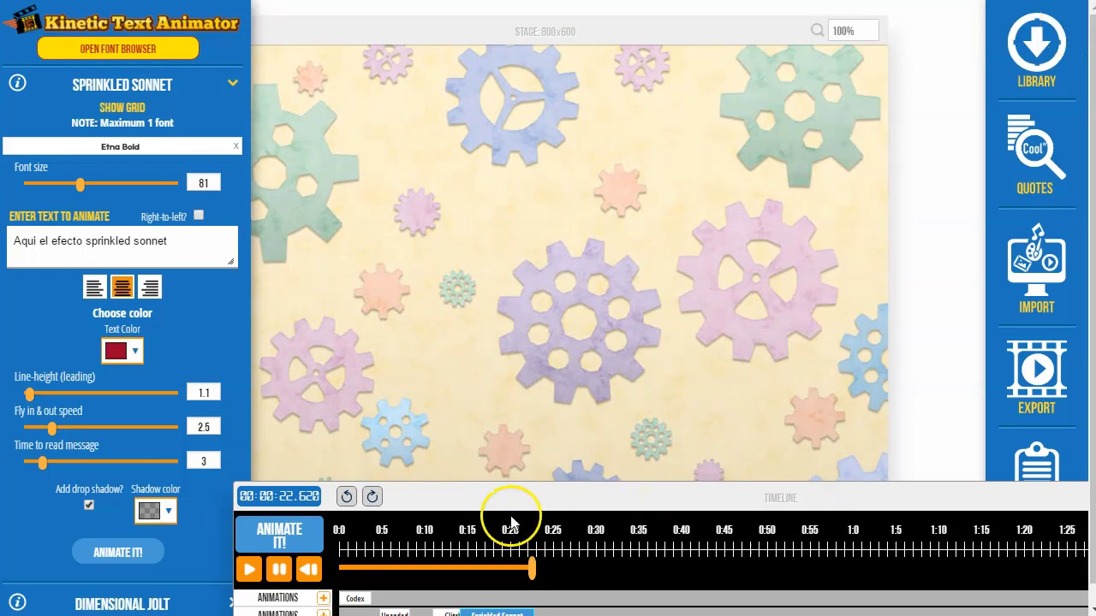
{"action": "left_click", "coordinate": [570, 499]}
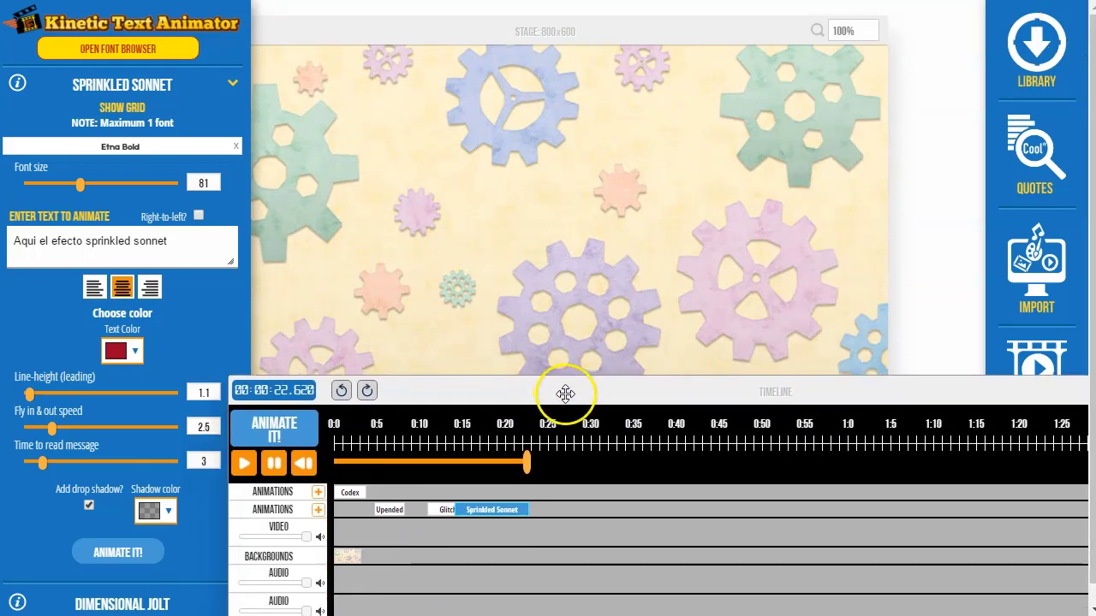
{"action": "left_click", "coordinate": [335, 466]}
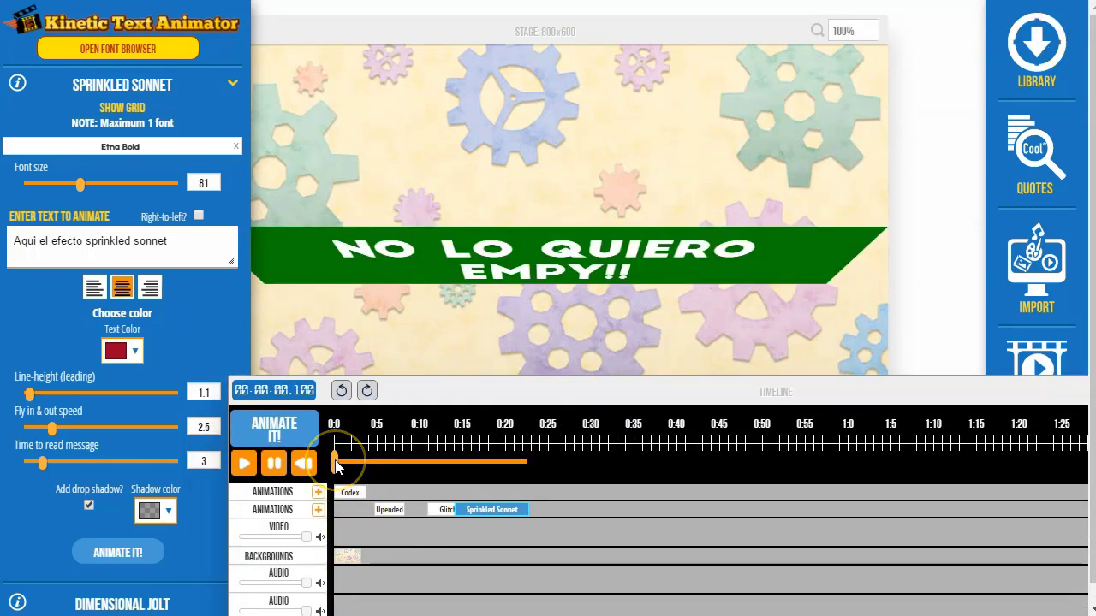
{"action": "left_click", "coordinate": [244, 464]}
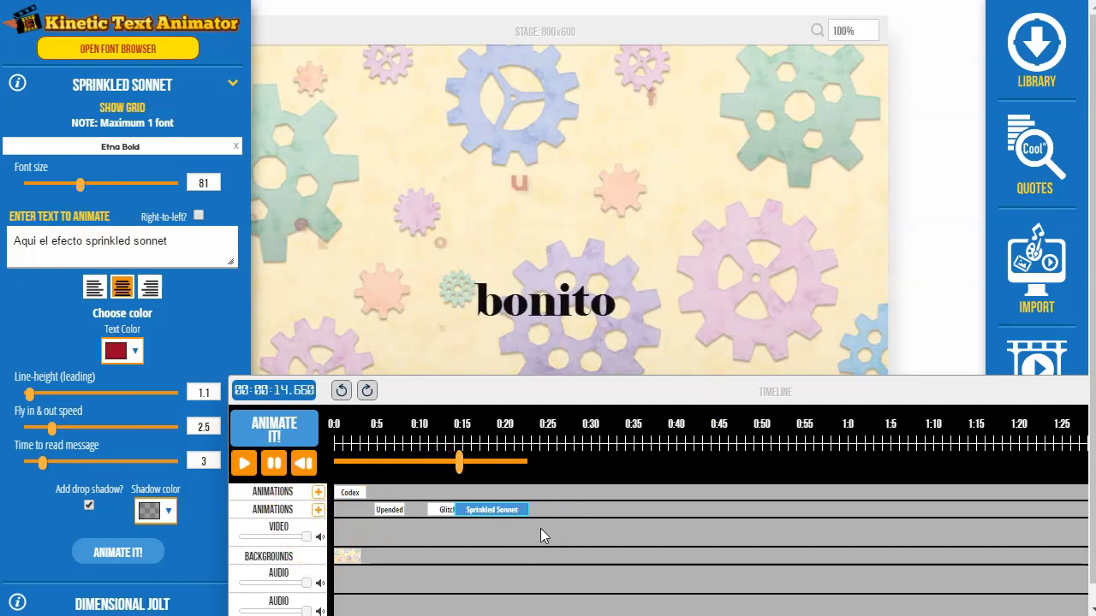
{"action": "left_click", "coordinate": [515, 501]}
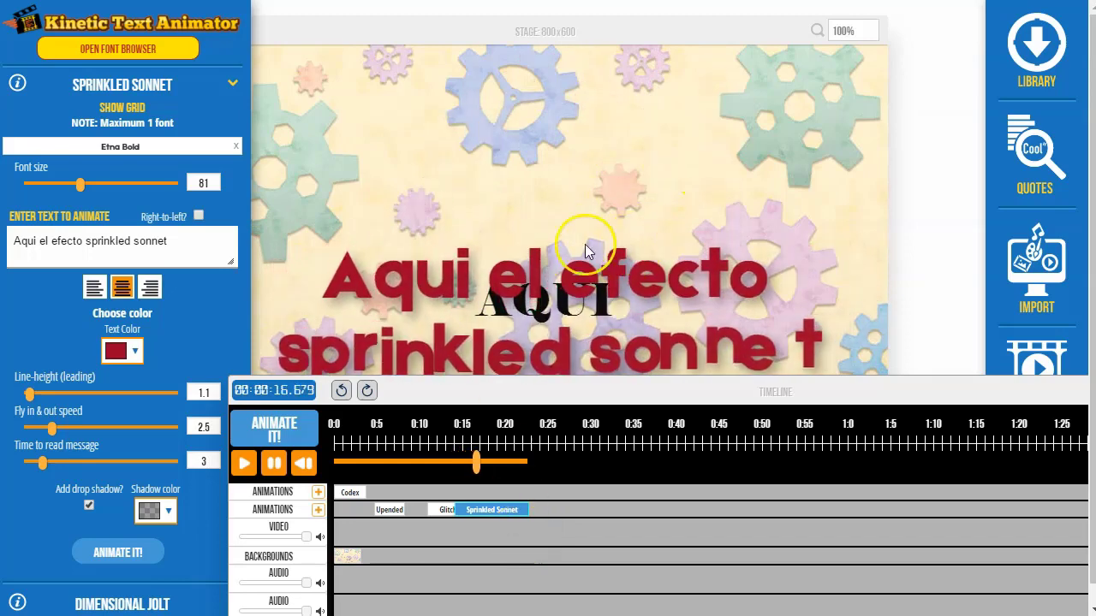
Step: Shift the Sprinkled Sonnet clip slightly later and replay it from about 14 seconds
{"action": "left_click_drag", "start_coordinate": [493, 510], "coordinate": [521, 511]}
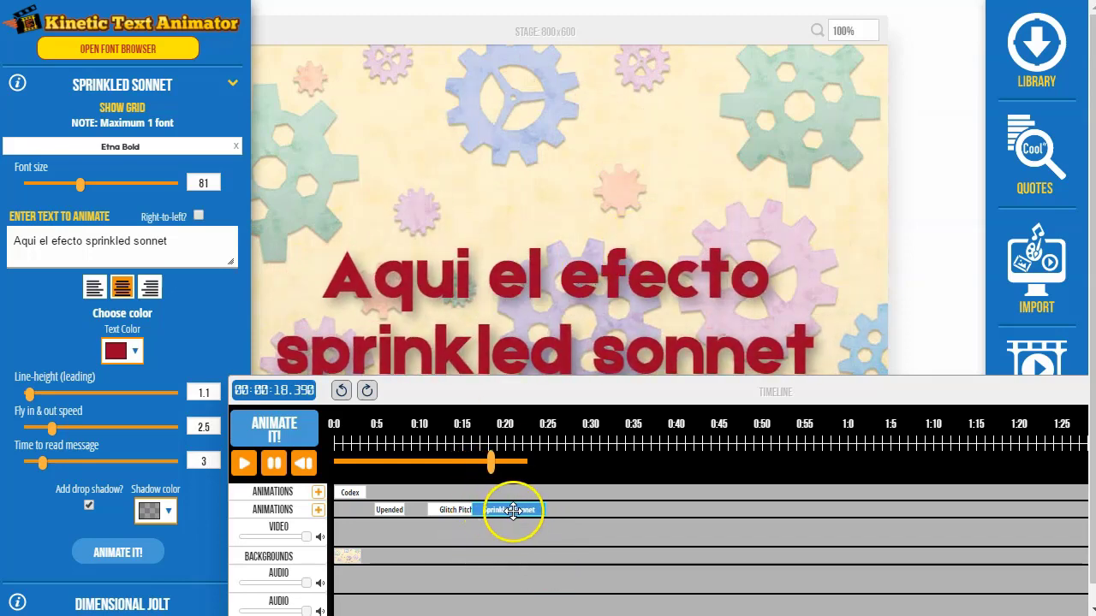
{"action": "left_click", "coordinate": [459, 463]}
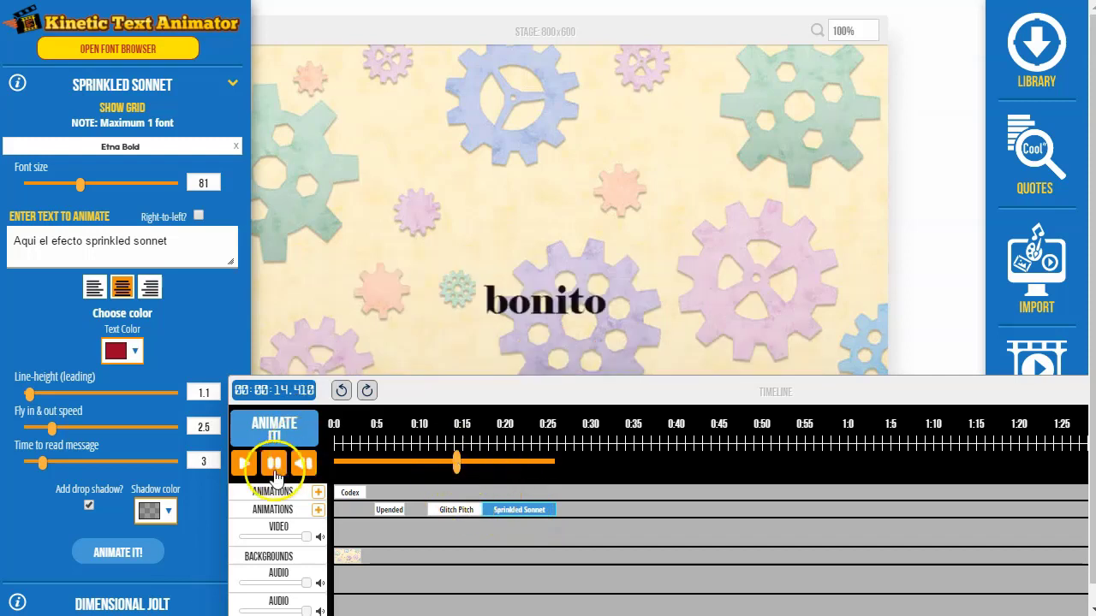
{"action": "left_click", "coordinate": [244, 463]}
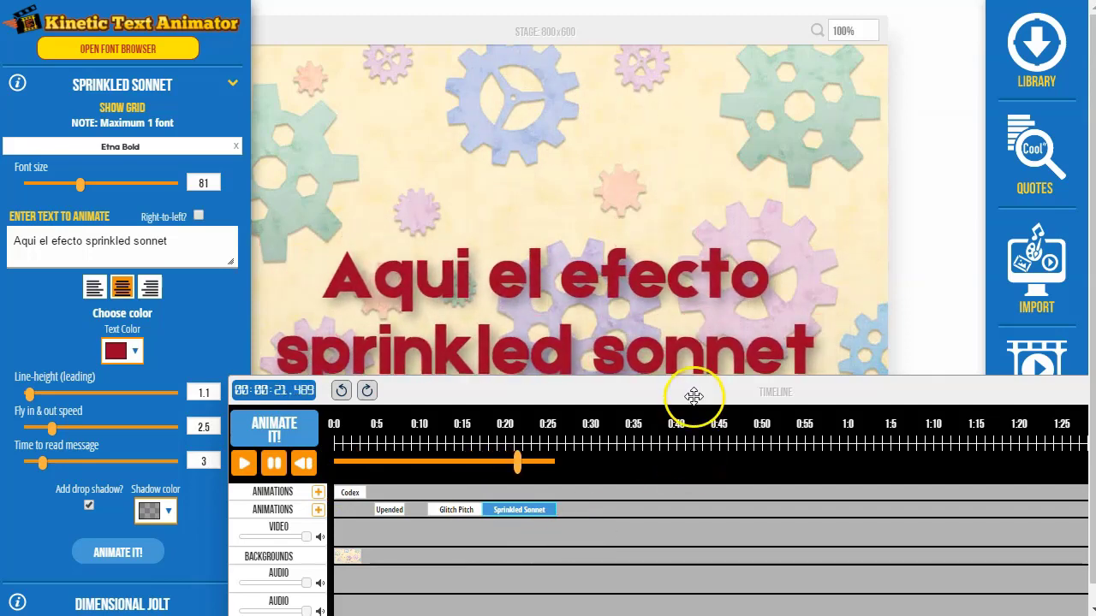
{"action": "left_click_drag", "start_coordinate": [693, 394], "coordinate": [692, 427]}
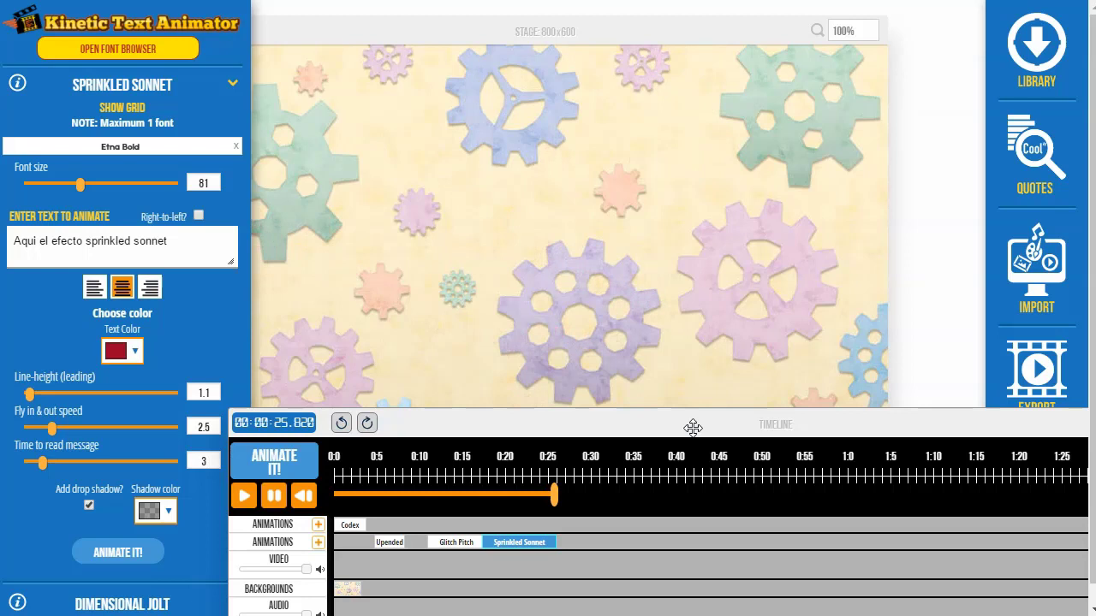
{"action": "left_click_drag", "start_coordinate": [693, 428], "coordinate": [669, 325]}
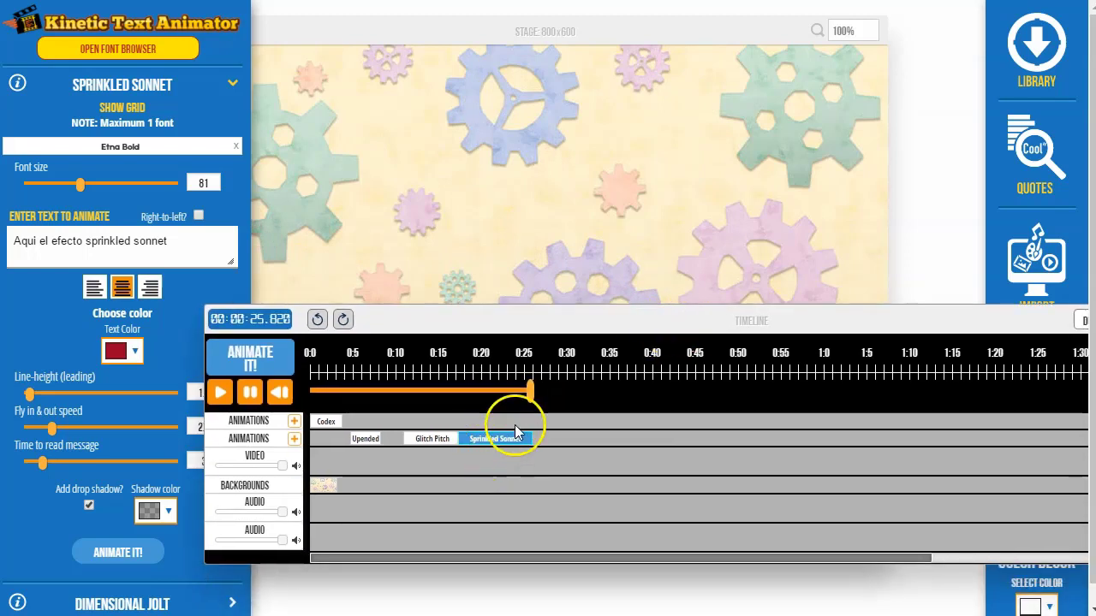
{"action": "left_click_drag", "start_coordinate": [502, 439], "coordinate": [514, 439]}
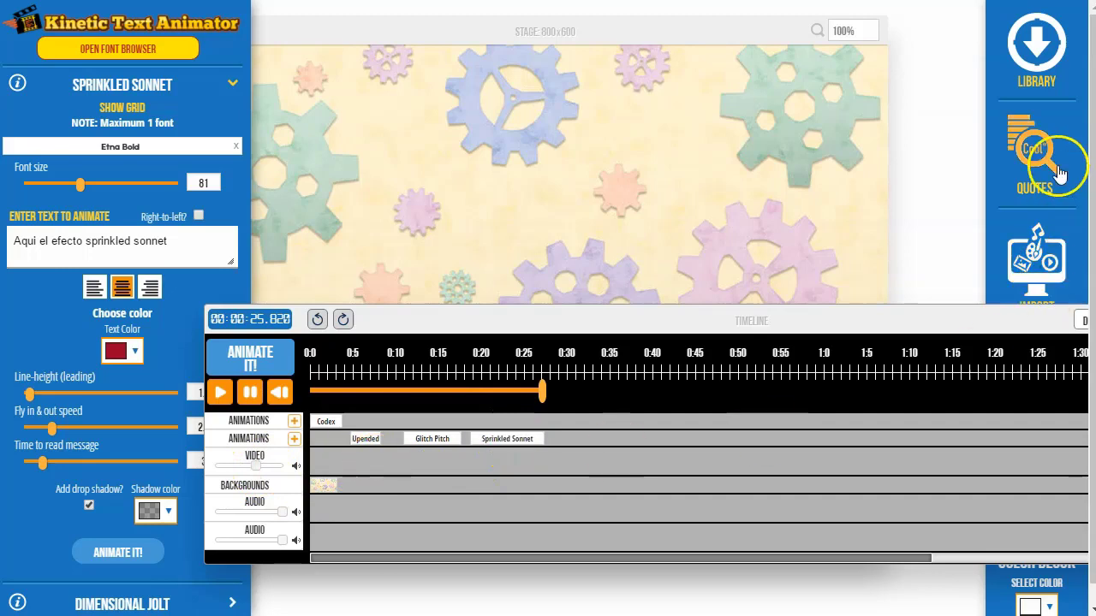
Step: Import FogHillsLakeOceanBayPeninsulaFlyoverbeachSkyOverlook.mp4 from the scenic videos folder onto the video track
{"action": "left_click", "coordinate": [1027, 256]}
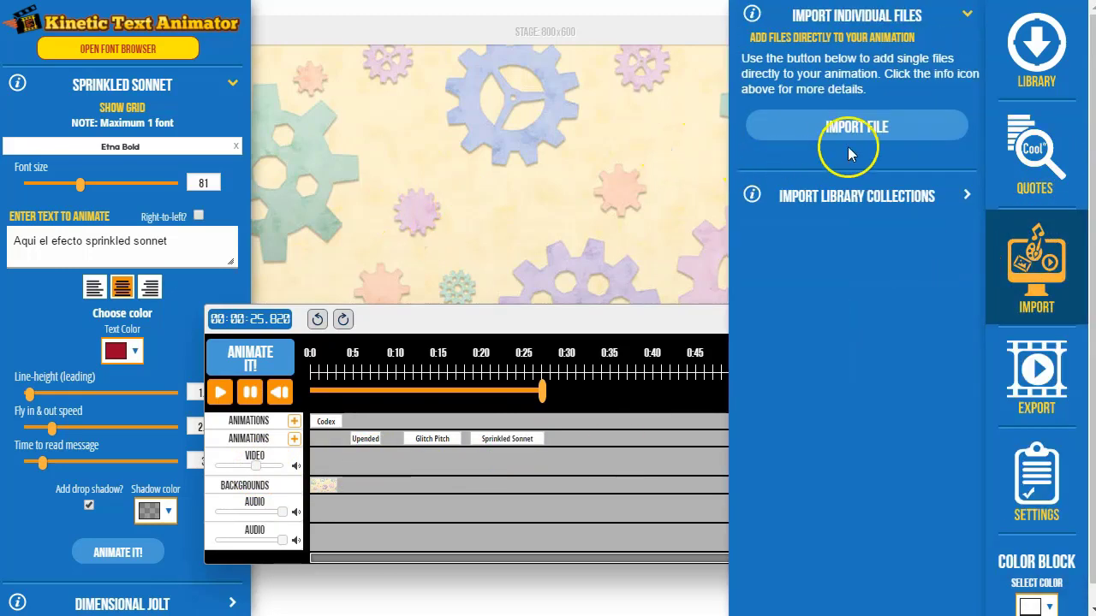
{"action": "left_click", "coordinate": [847, 129]}
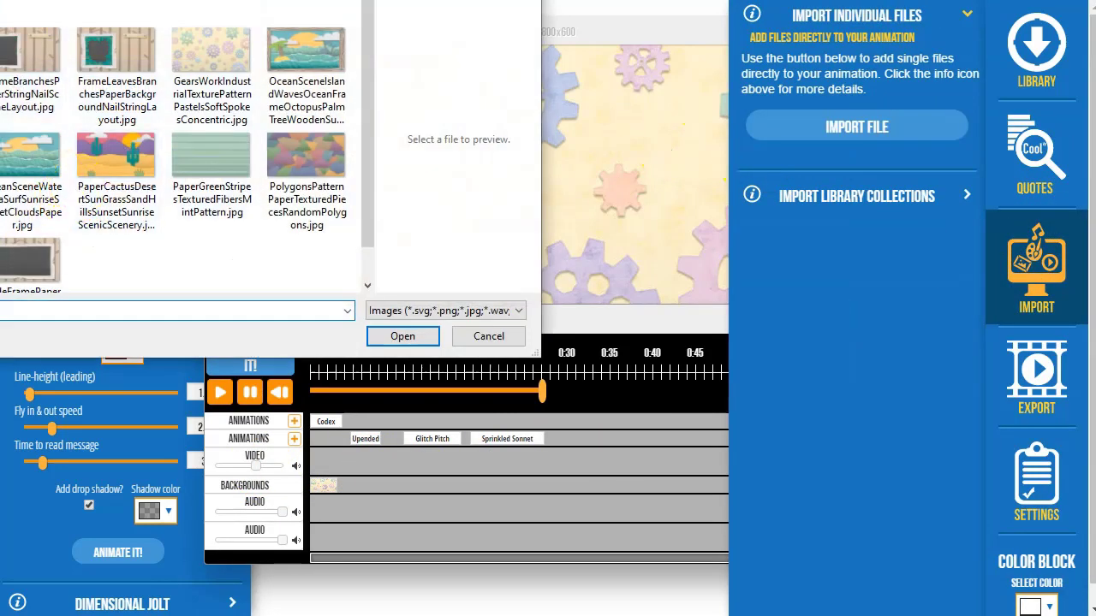
{"action": "key", "text": "alt+Up"}
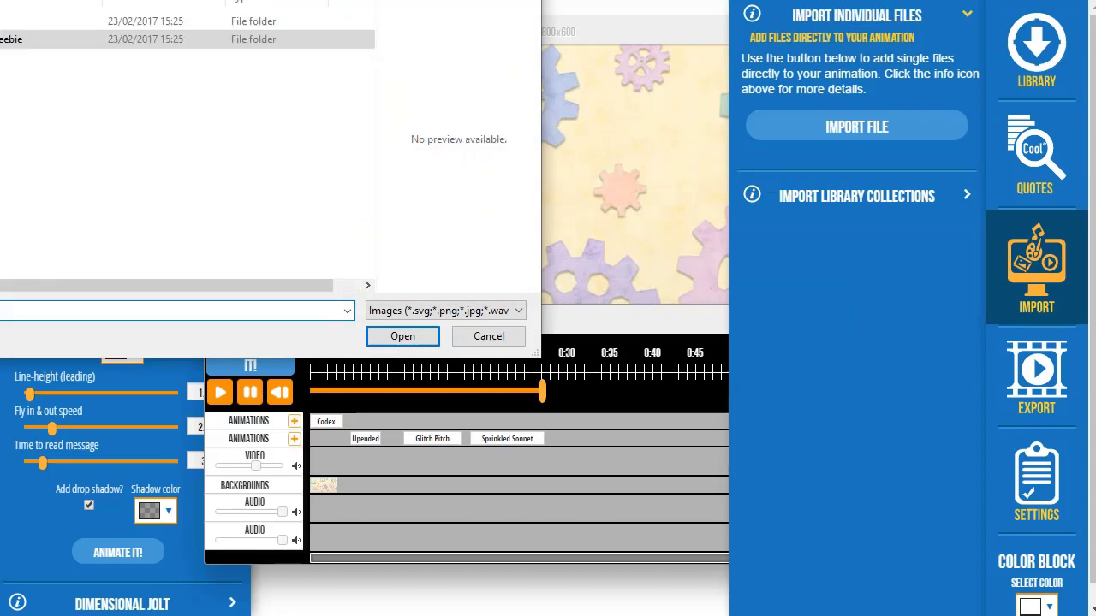
{"action": "key", "text": "alt+Up"}
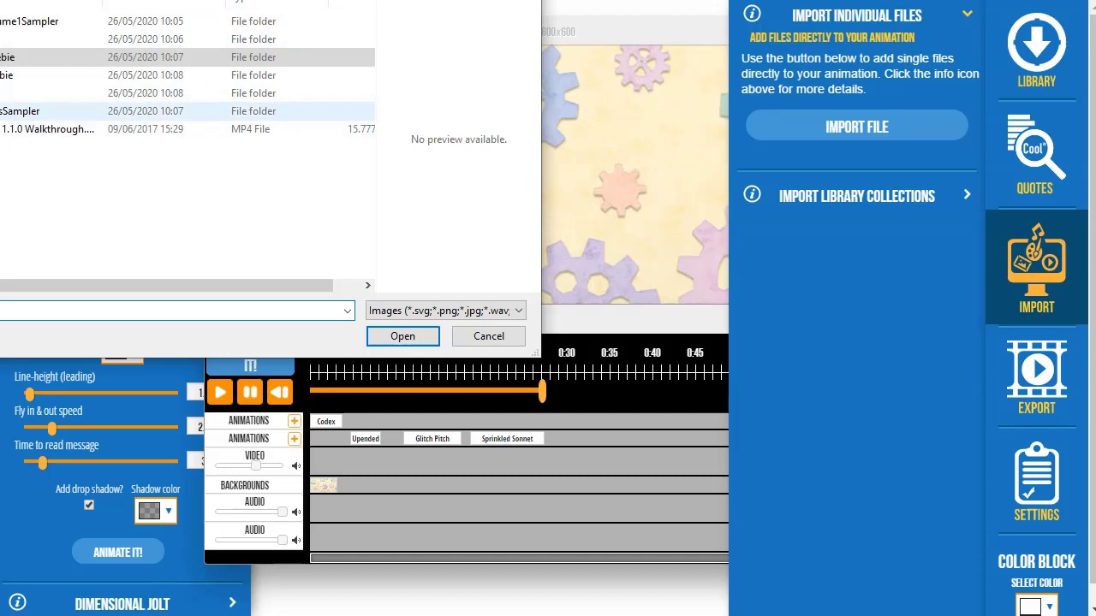
{"action": "double_click", "coordinate": [25, 110]}
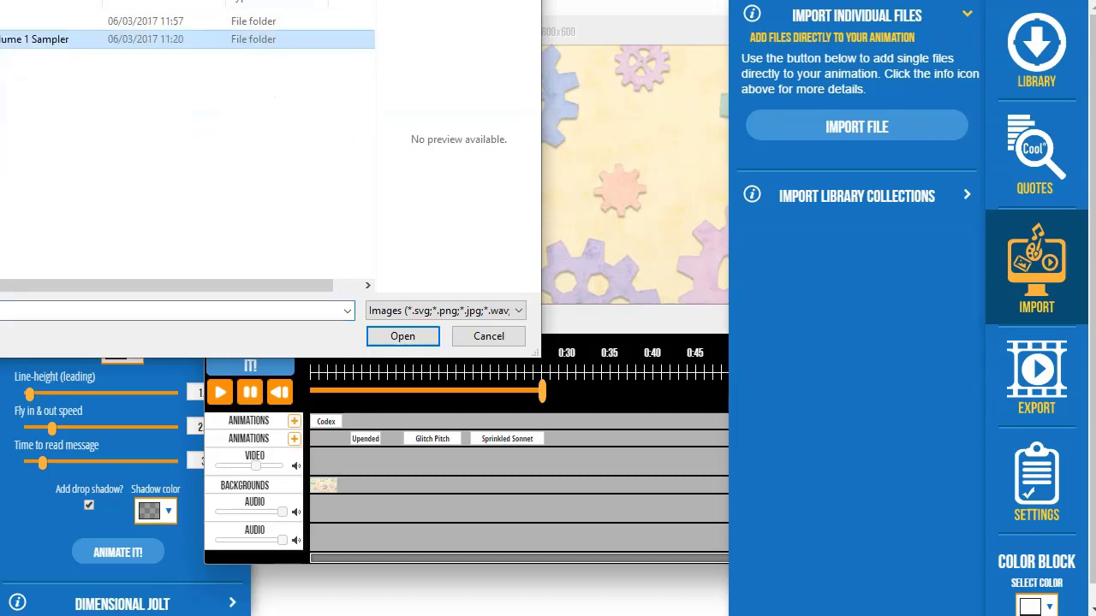
{"action": "double_click", "coordinate": [26, 38]}
{"action": "left_click", "coordinate": [25, 57]}
{"action": "key", "text": "Return"}
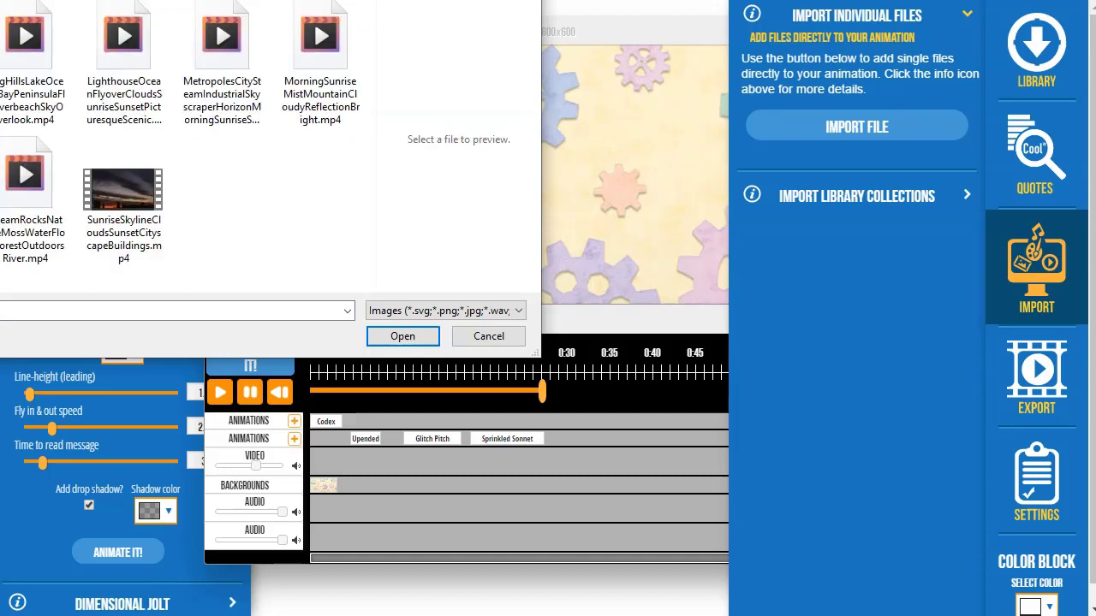
{"action": "left_click", "coordinate": [123, 192]}
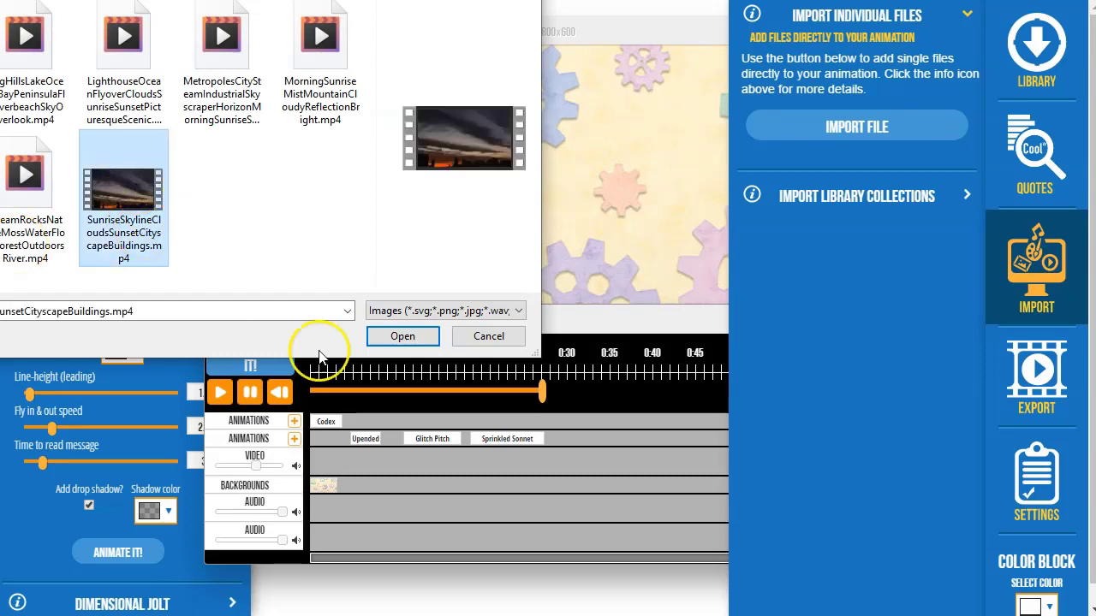
{"action": "left_click", "coordinate": [30, 43]}
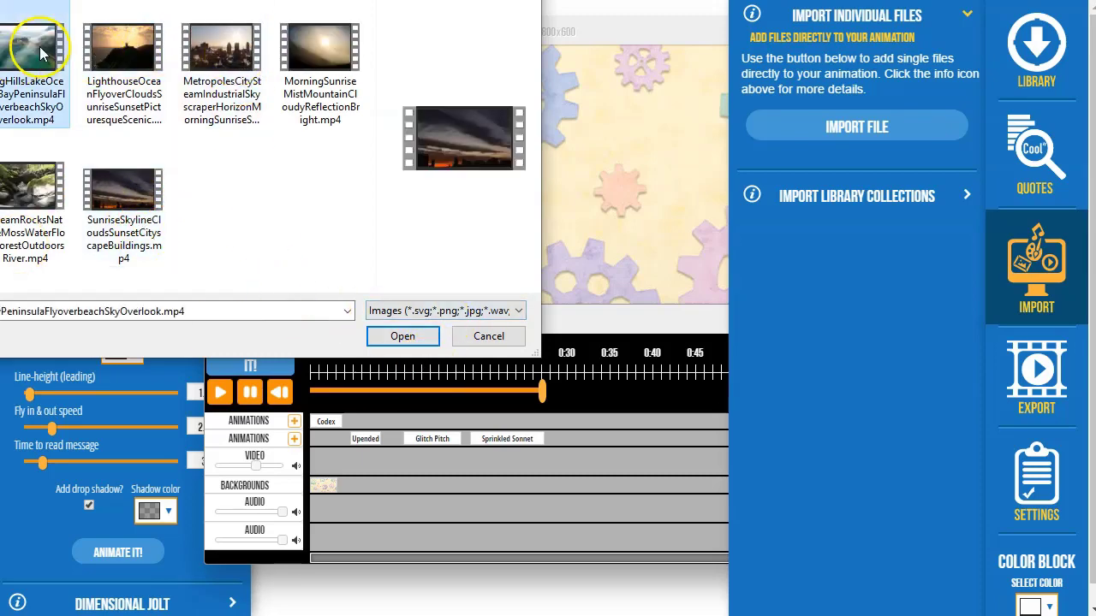
{"action": "left_click", "coordinate": [412, 338]}
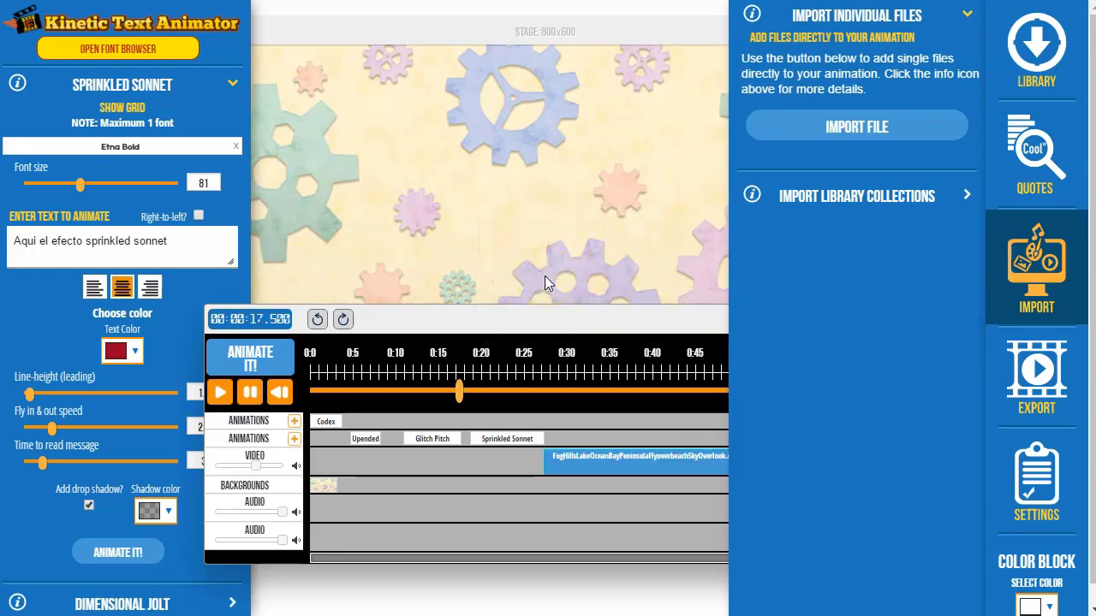
Step: Move the FogHills clip to 0:00 on the video track and play the animation from the start
{"action": "left_click_drag", "start_coordinate": [552, 451], "coordinate": [354, 456]}
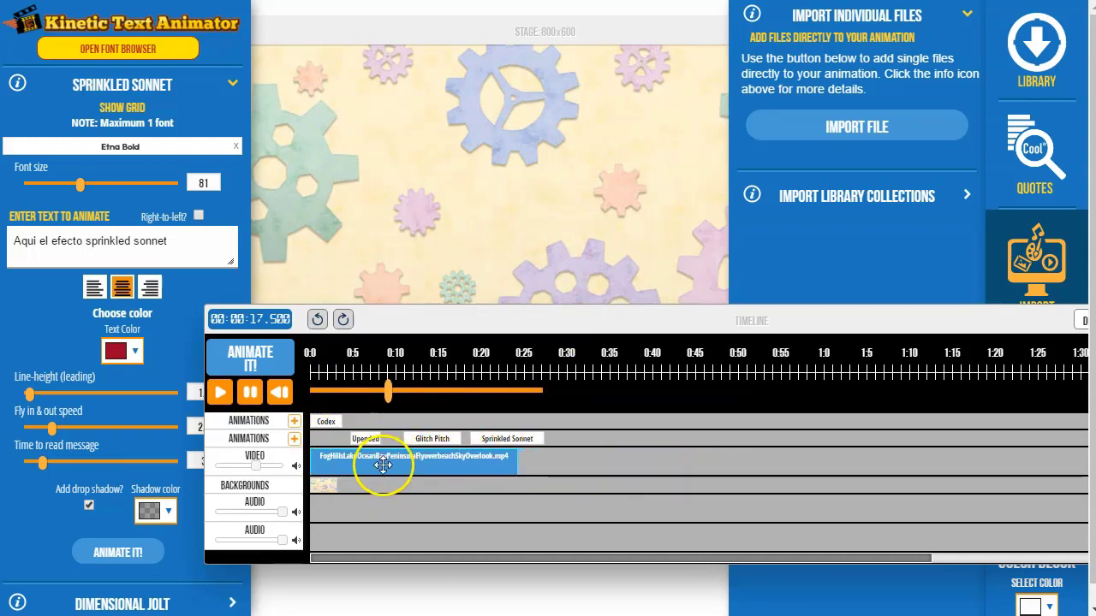
{"action": "left_click_drag", "start_coordinate": [386, 392], "coordinate": [299, 400]}
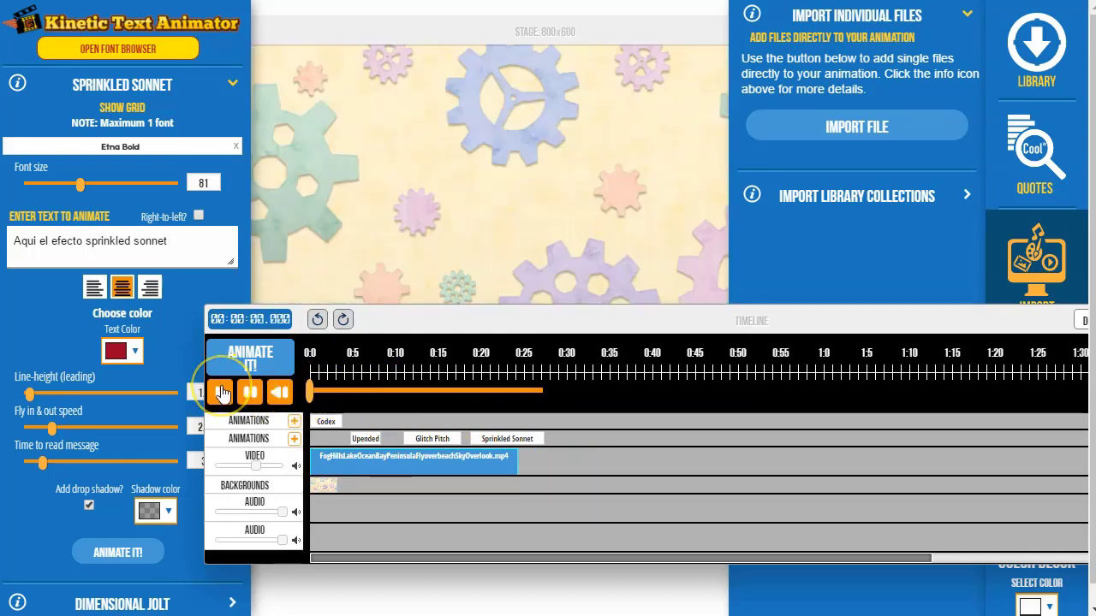
{"action": "left_click_drag", "start_coordinate": [610, 308], "coordinate": [399, 440]}
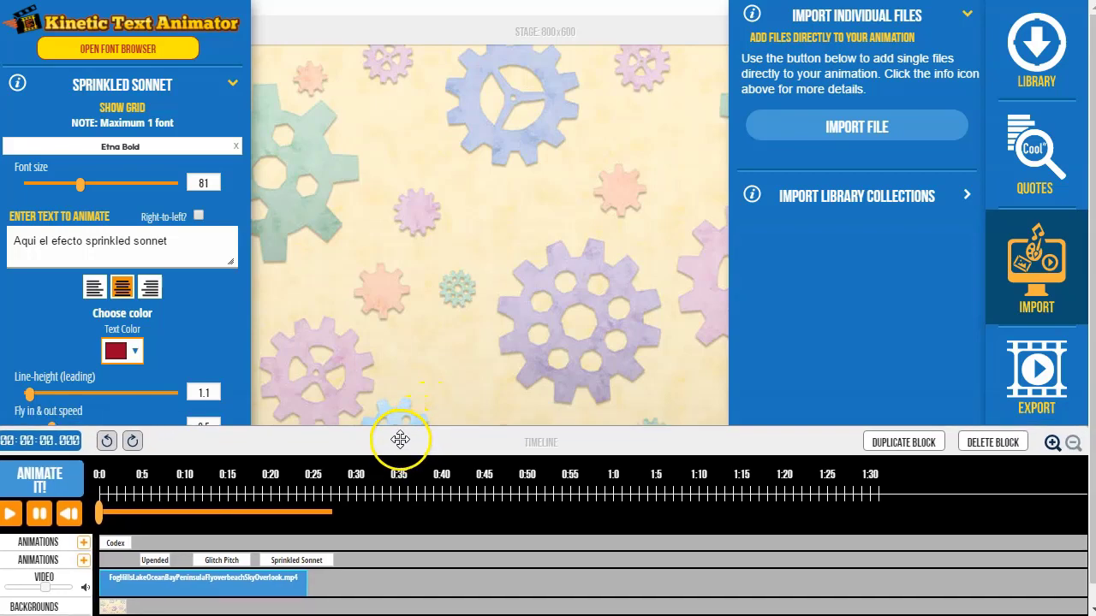
{"action": "left_click", "coordinate": [11, 514]}
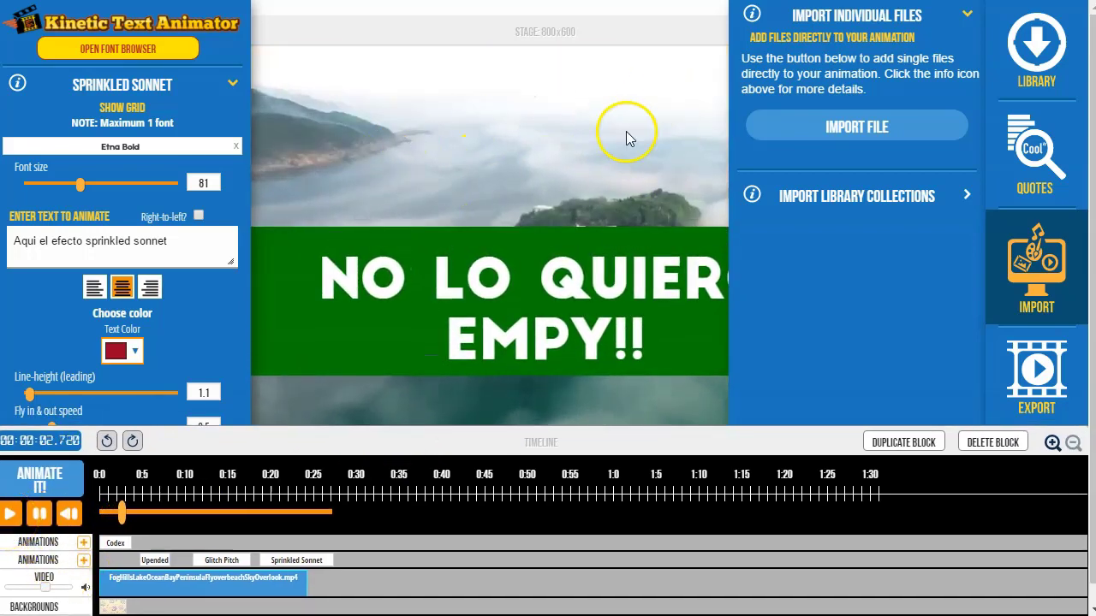
Step: Enlarge the stage preview over the timeline while the aerial footage plays
{"action": "left_click", "coordinate": [1043, 56]}
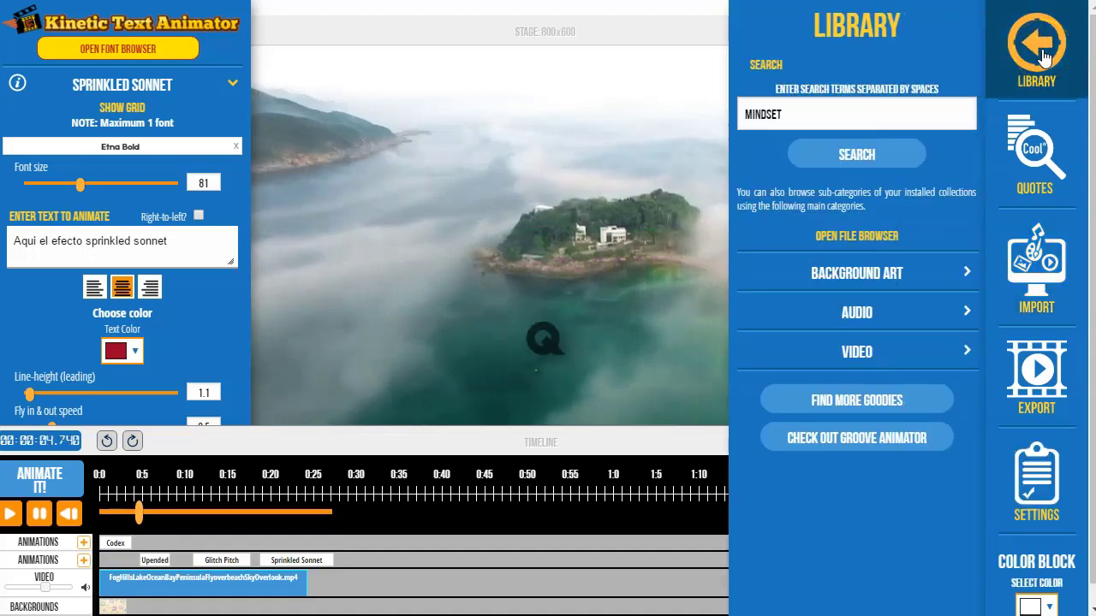
{"action": "left_click", "coordinate": [543, 338]}
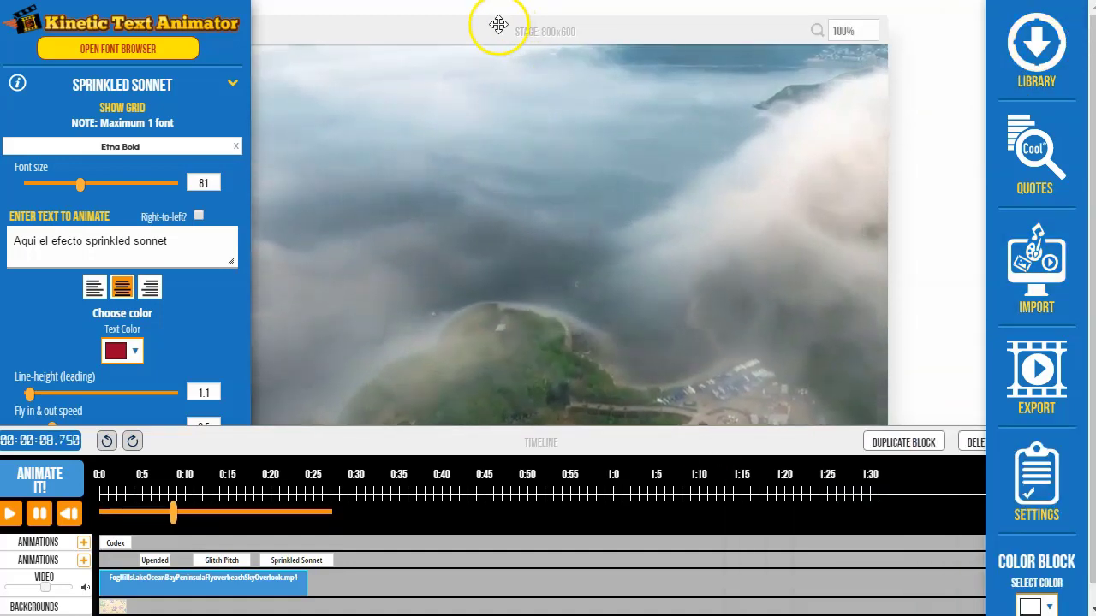
{"action": "left_click_drag", "start_coordinate": [496, 25], "coordinate": [553, 14]}
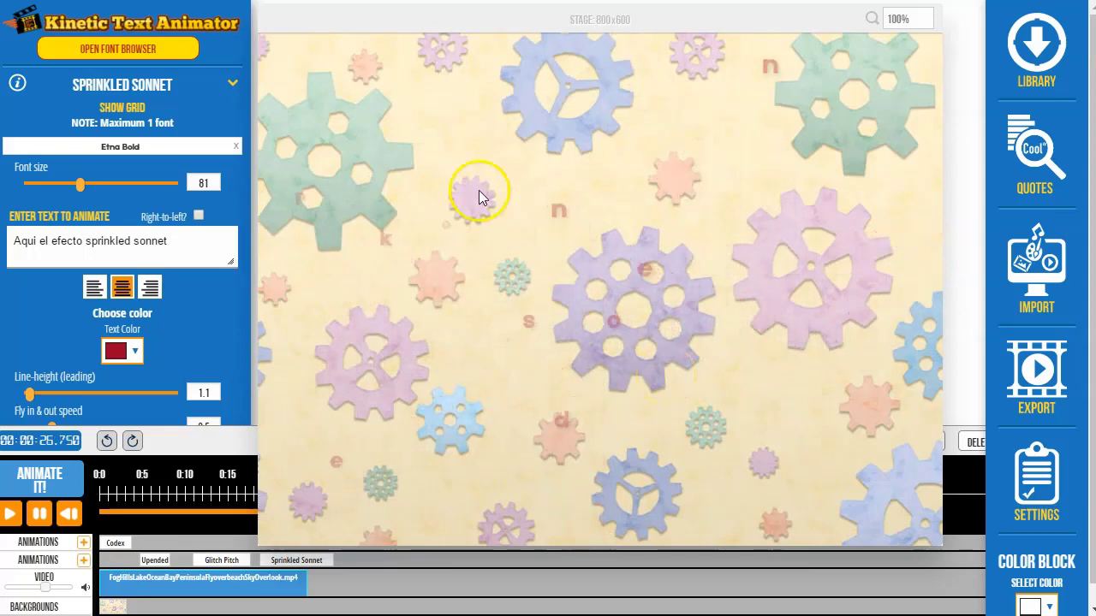
{"action": "left_click", "coordinate": [1044, 373]}
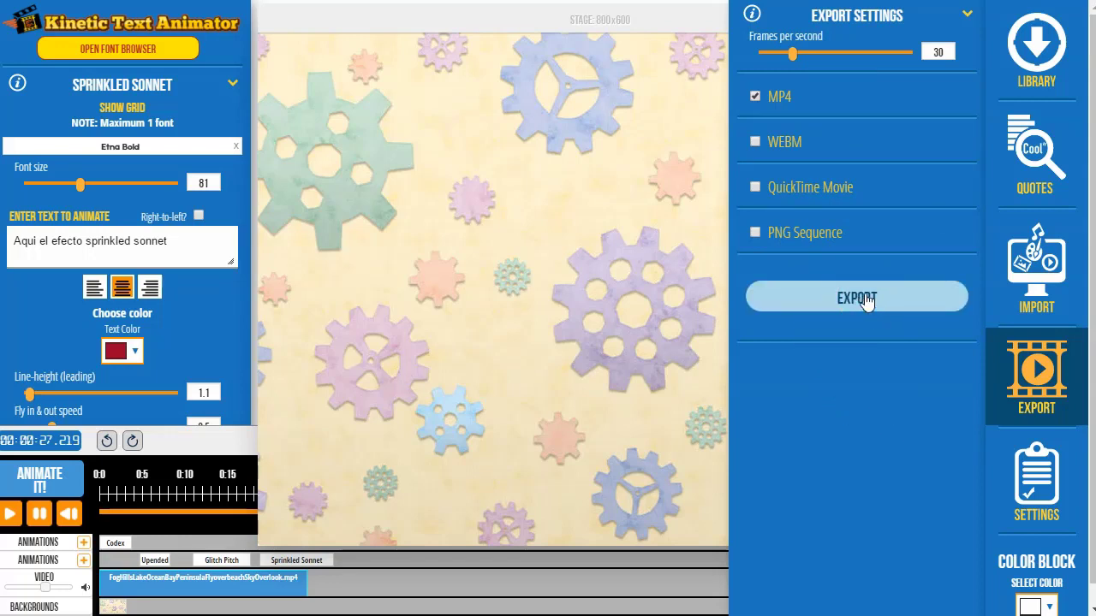
{"action": "left_click", "coordinate": [969, 16]}
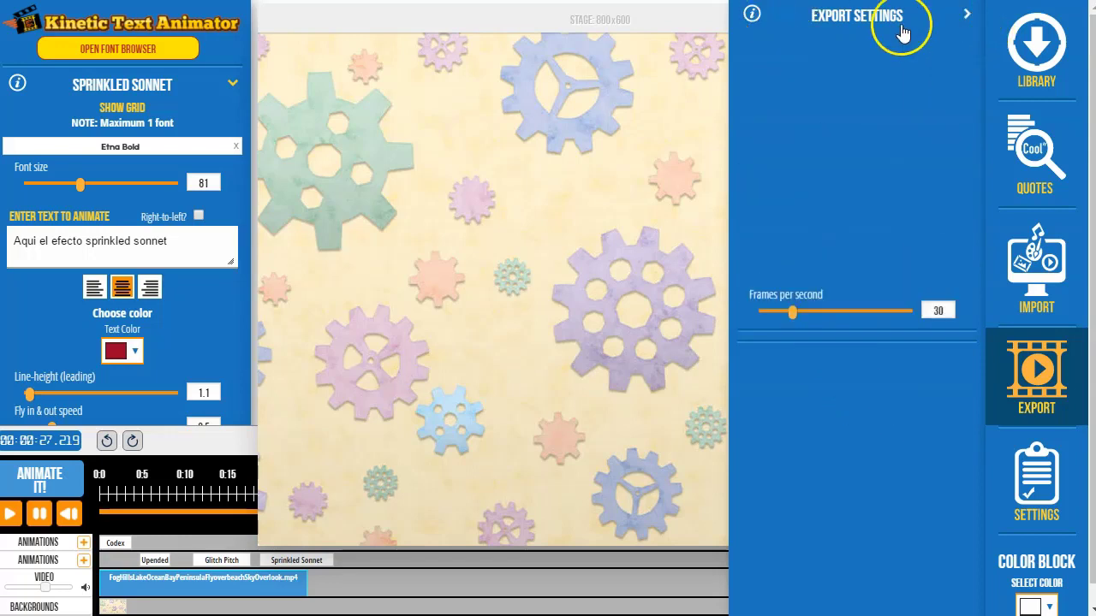
{"action": "left_click", "coordinate": [1036, 373]}
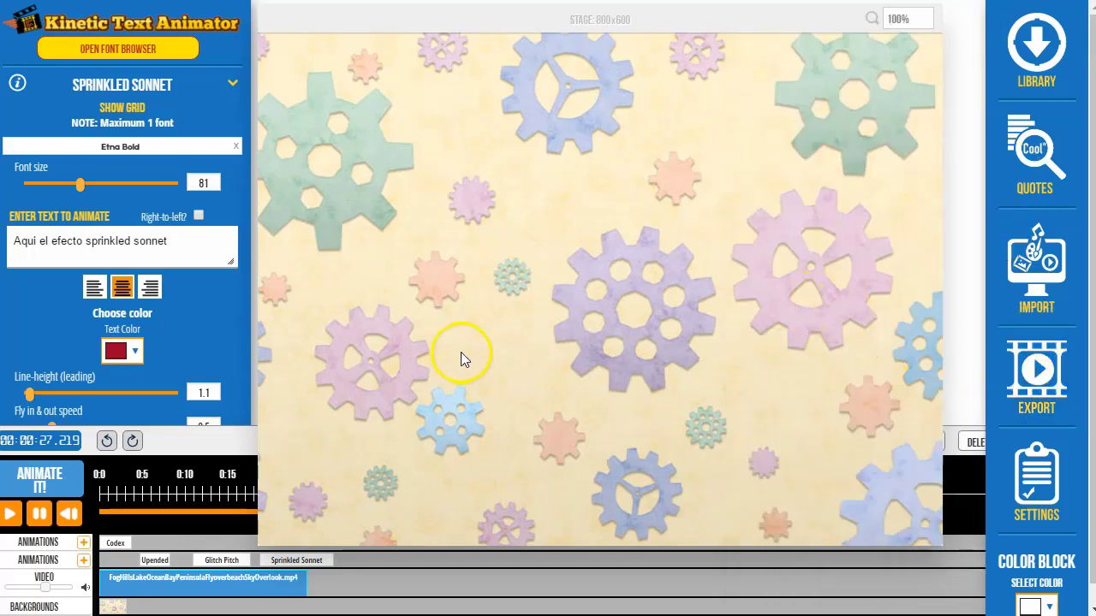